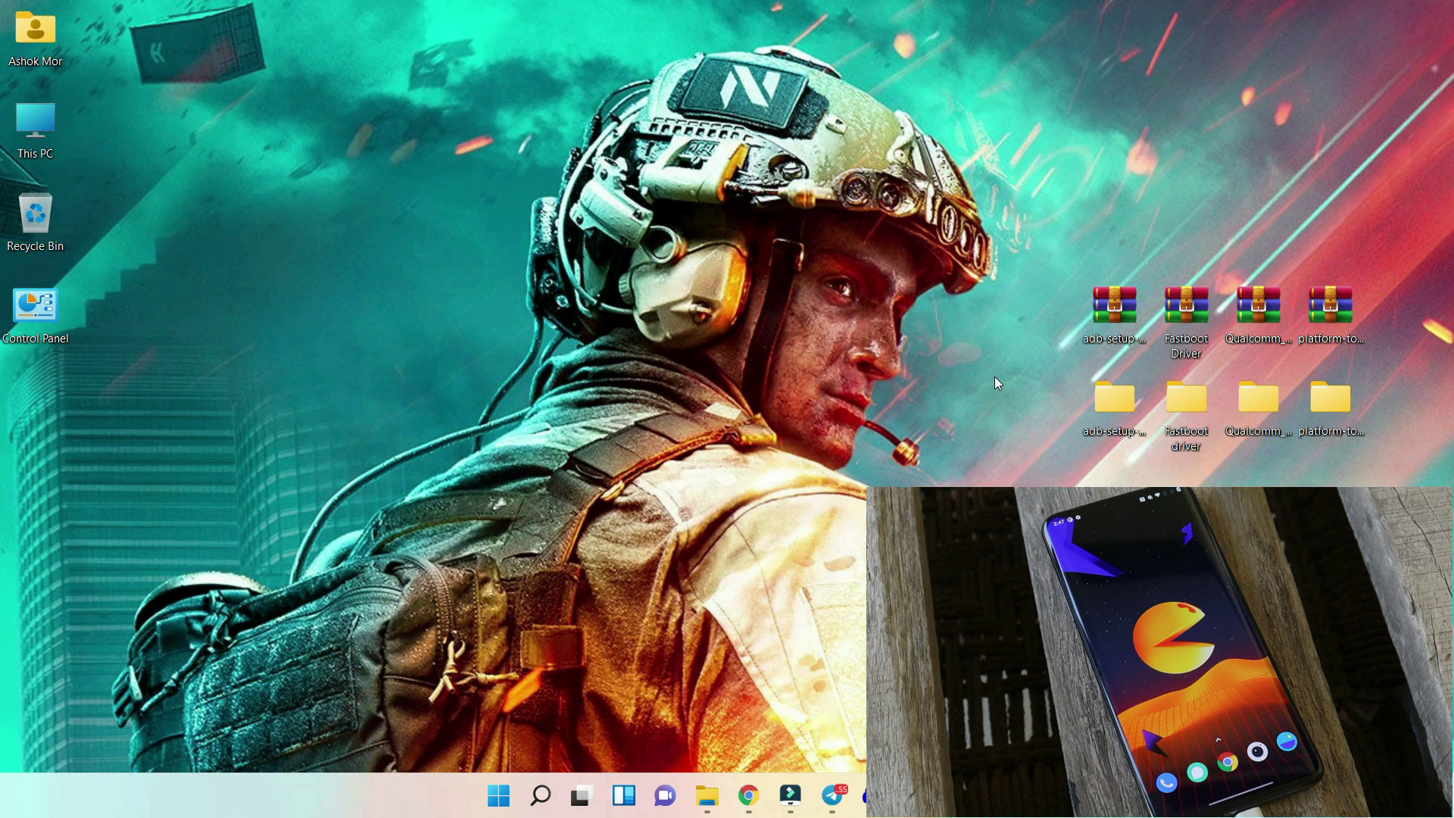
Open the adb-setup-1.4.3 folder and run the adb-setup-1.4.3.exe installer.
drag(1064, 279, 1300, 447)
double_click(1106, 407)
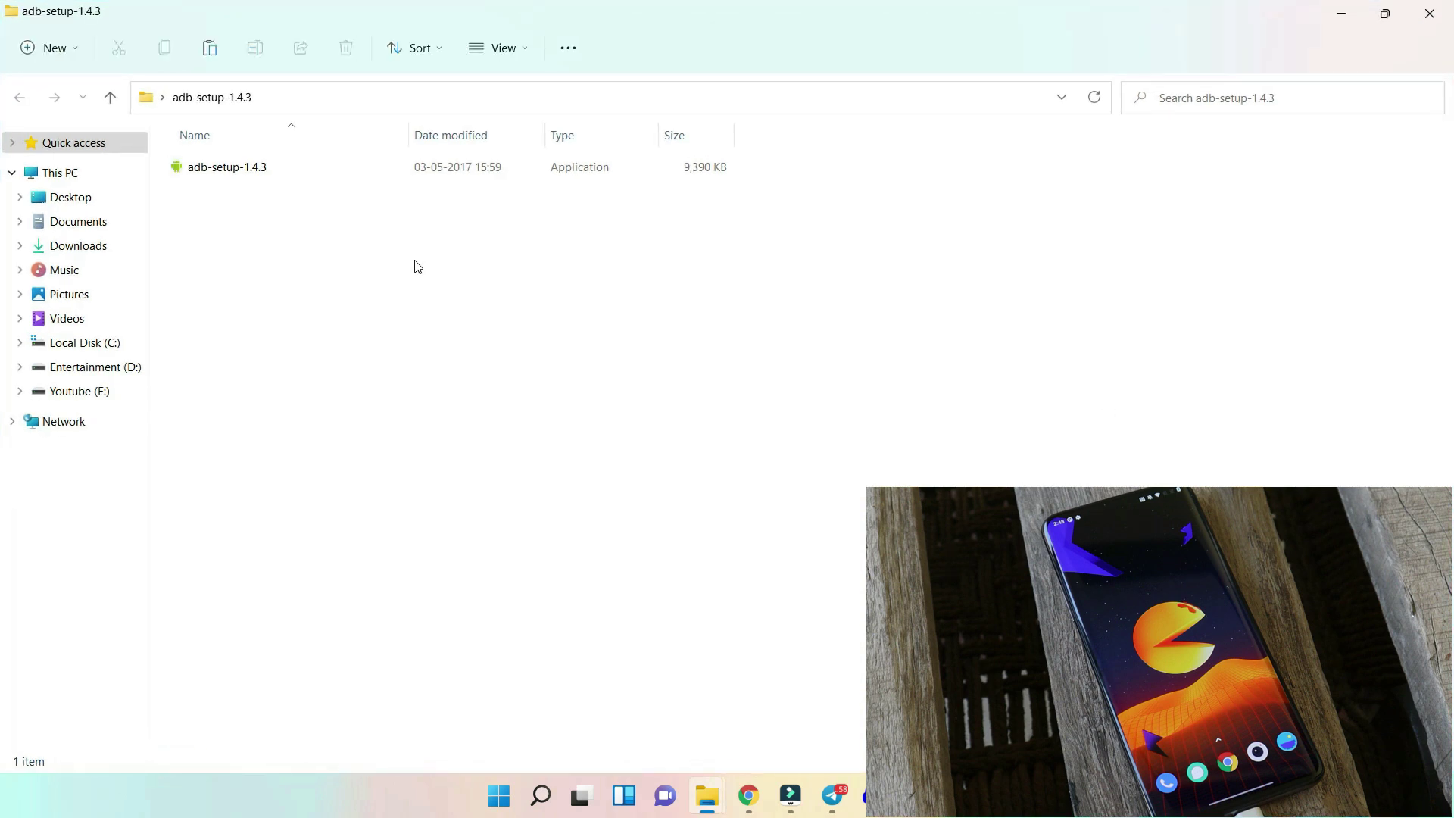
click(189, 176)
click(202, 176)
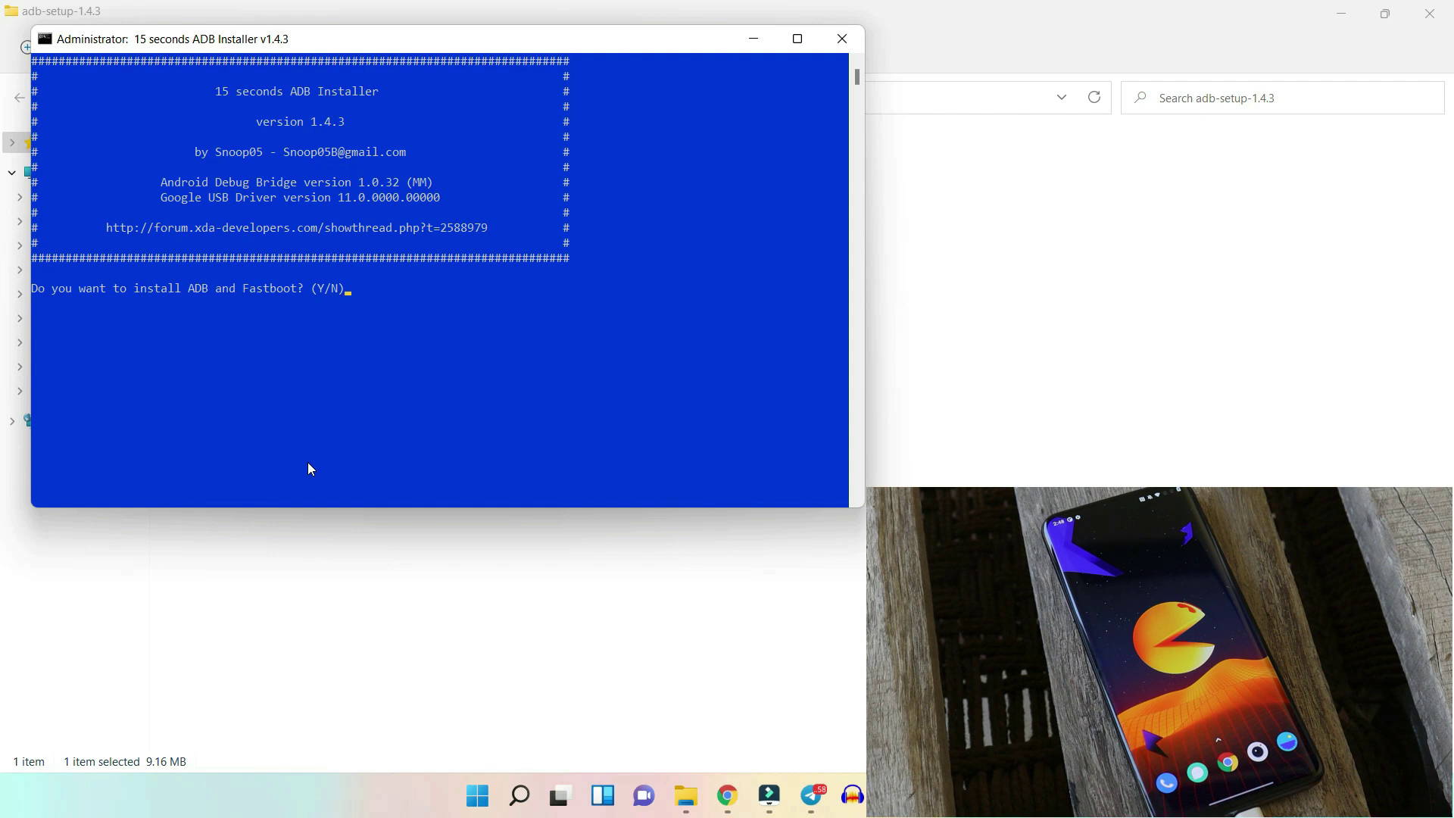
Answer yes to installing ADB and Fastboot system-wide, then highlight the path-not-found errors.
text(y)
key(Return)
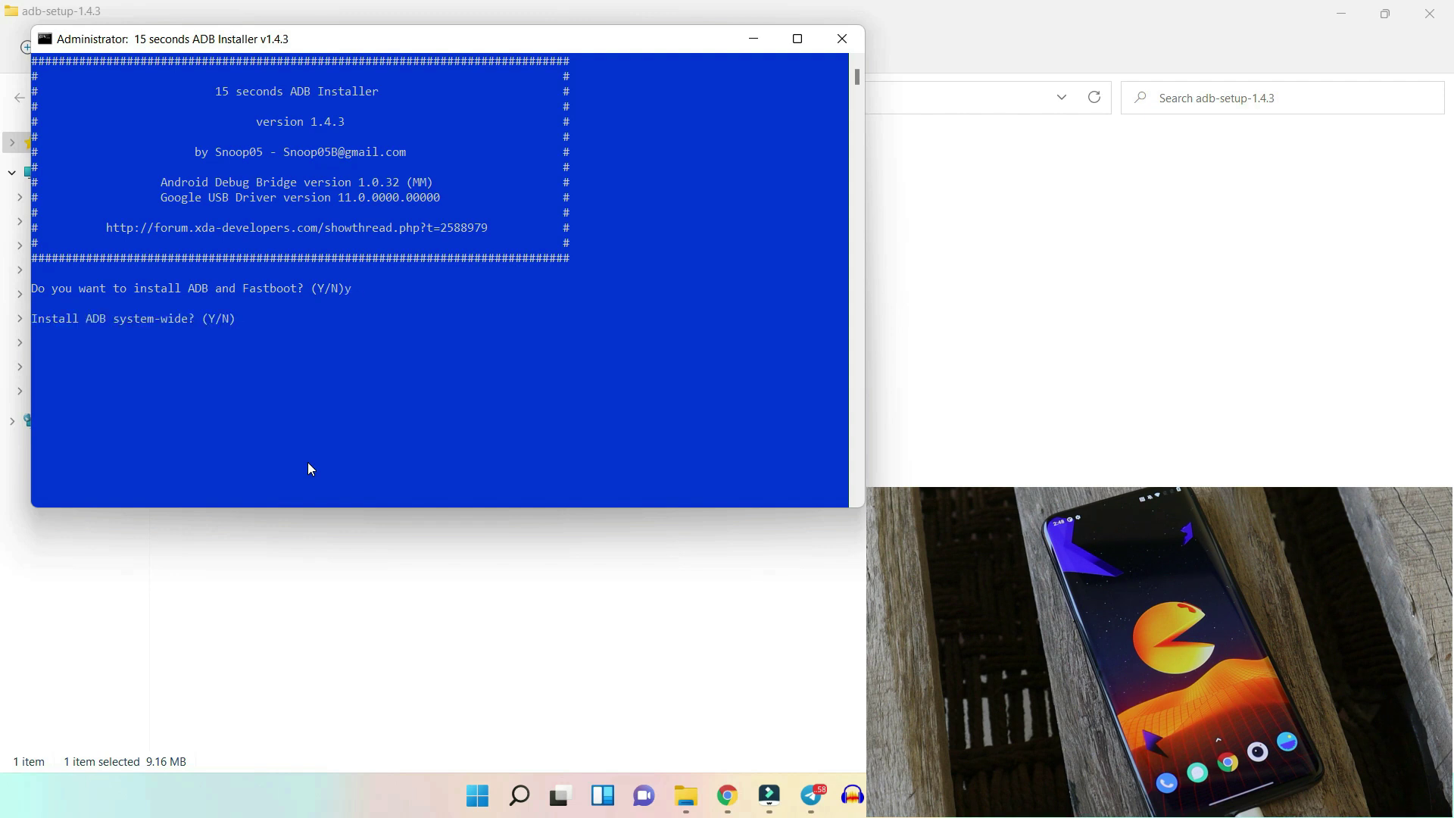
key(Return)
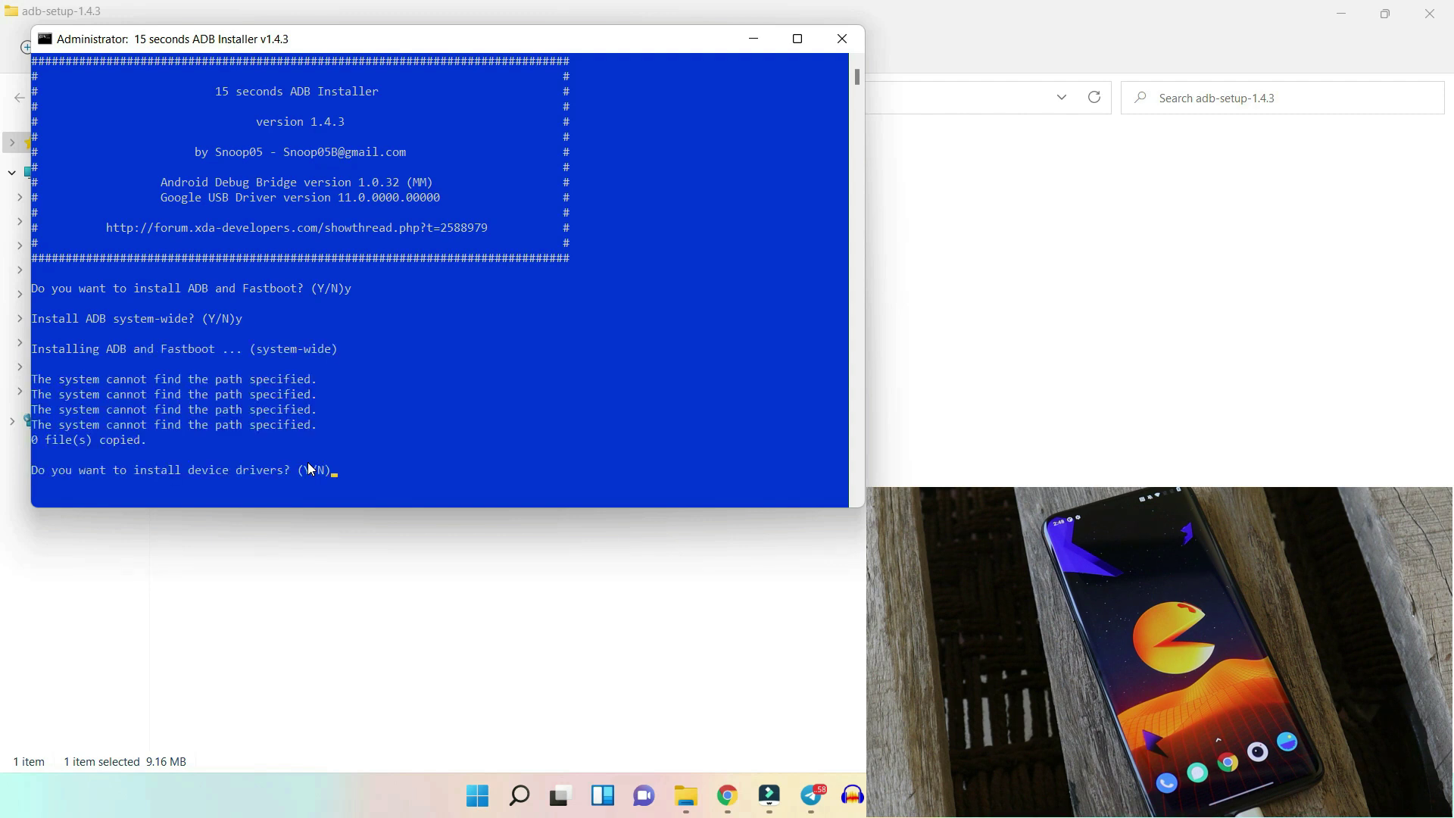
drag(35, 380, 154, 445)
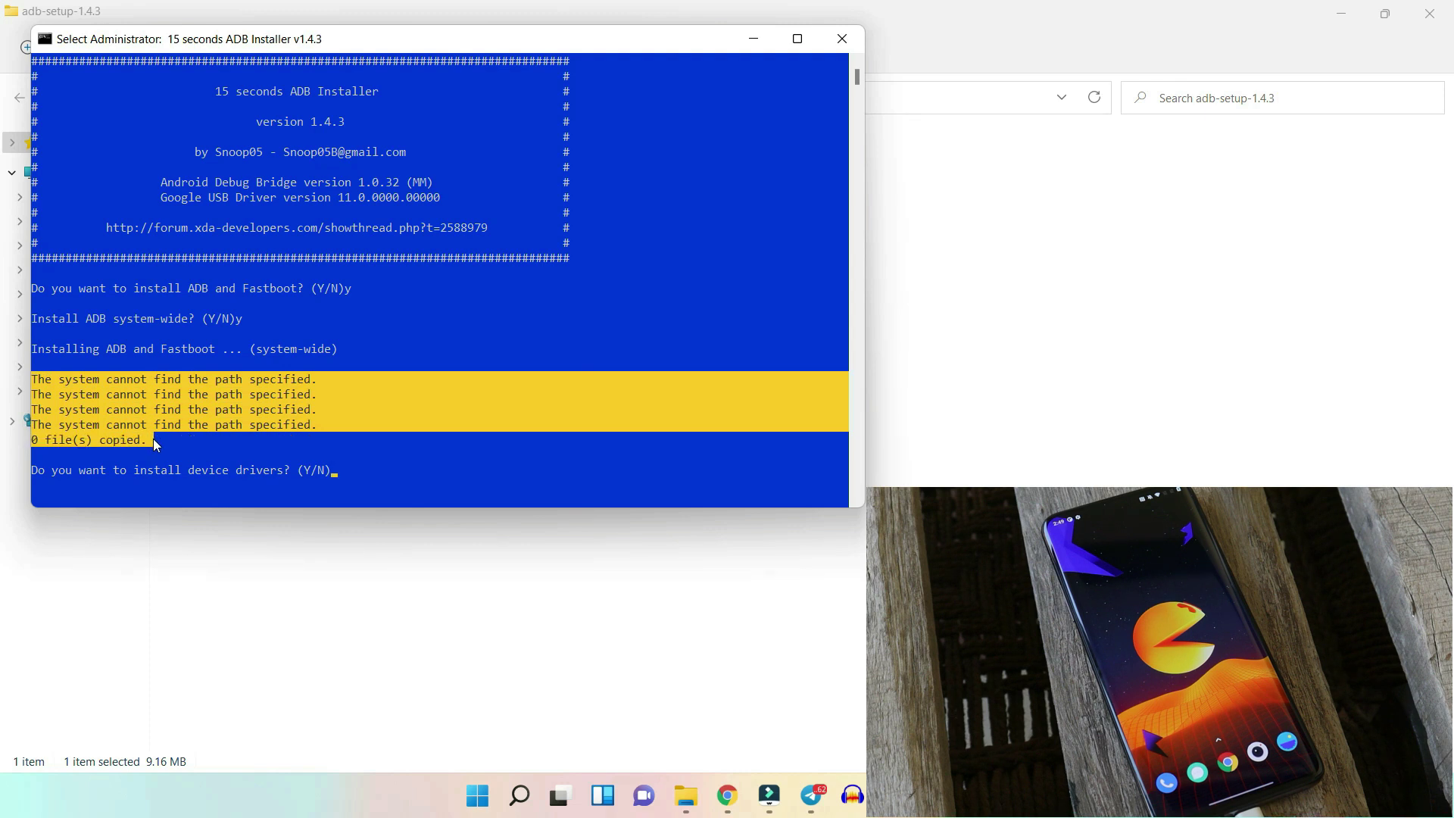
Close the failed installer and open the %userprofile% folder from the Run box.
click(841, 42)
key(super+r)
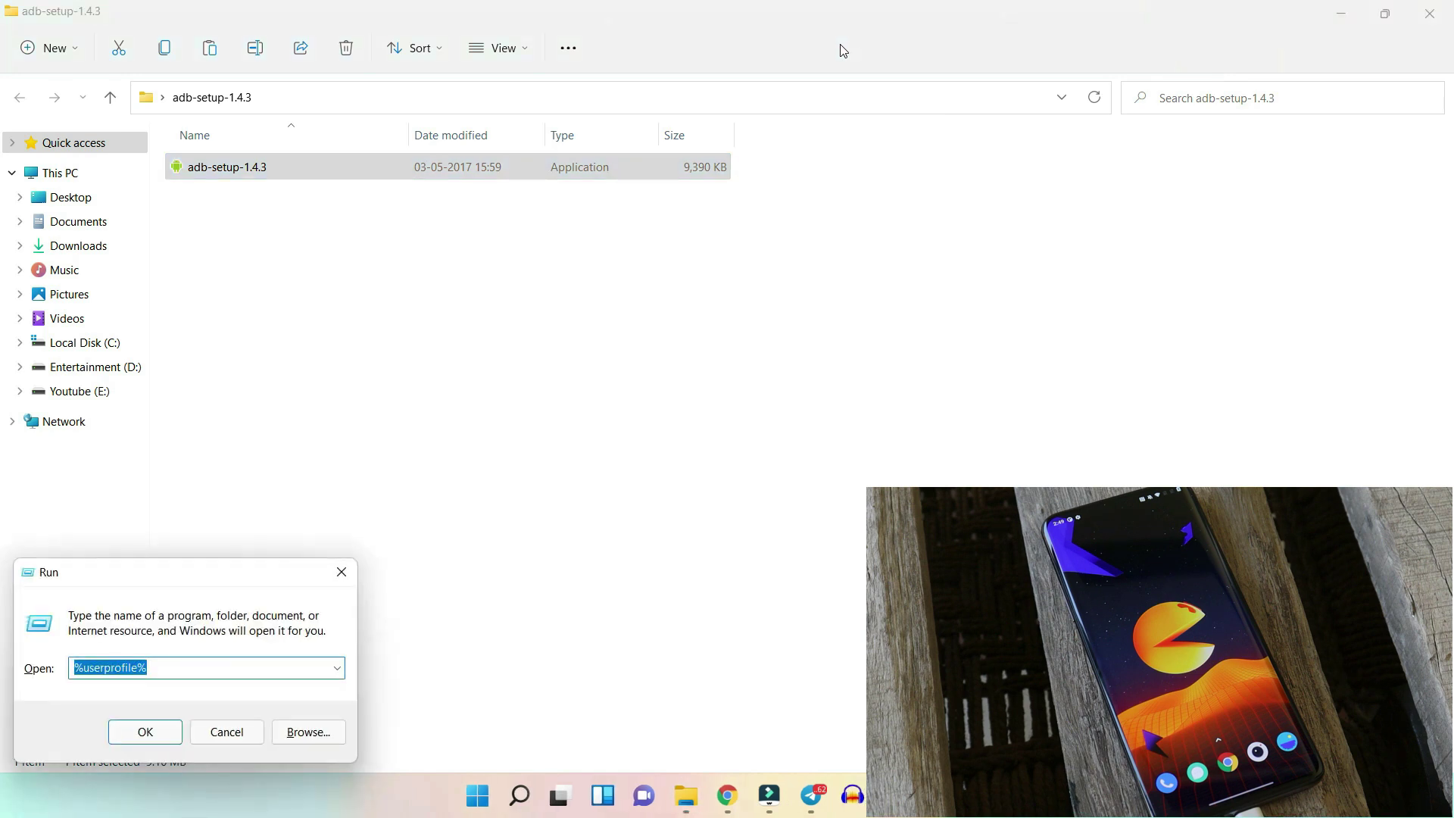
click(76, 669)
click(158, 734)
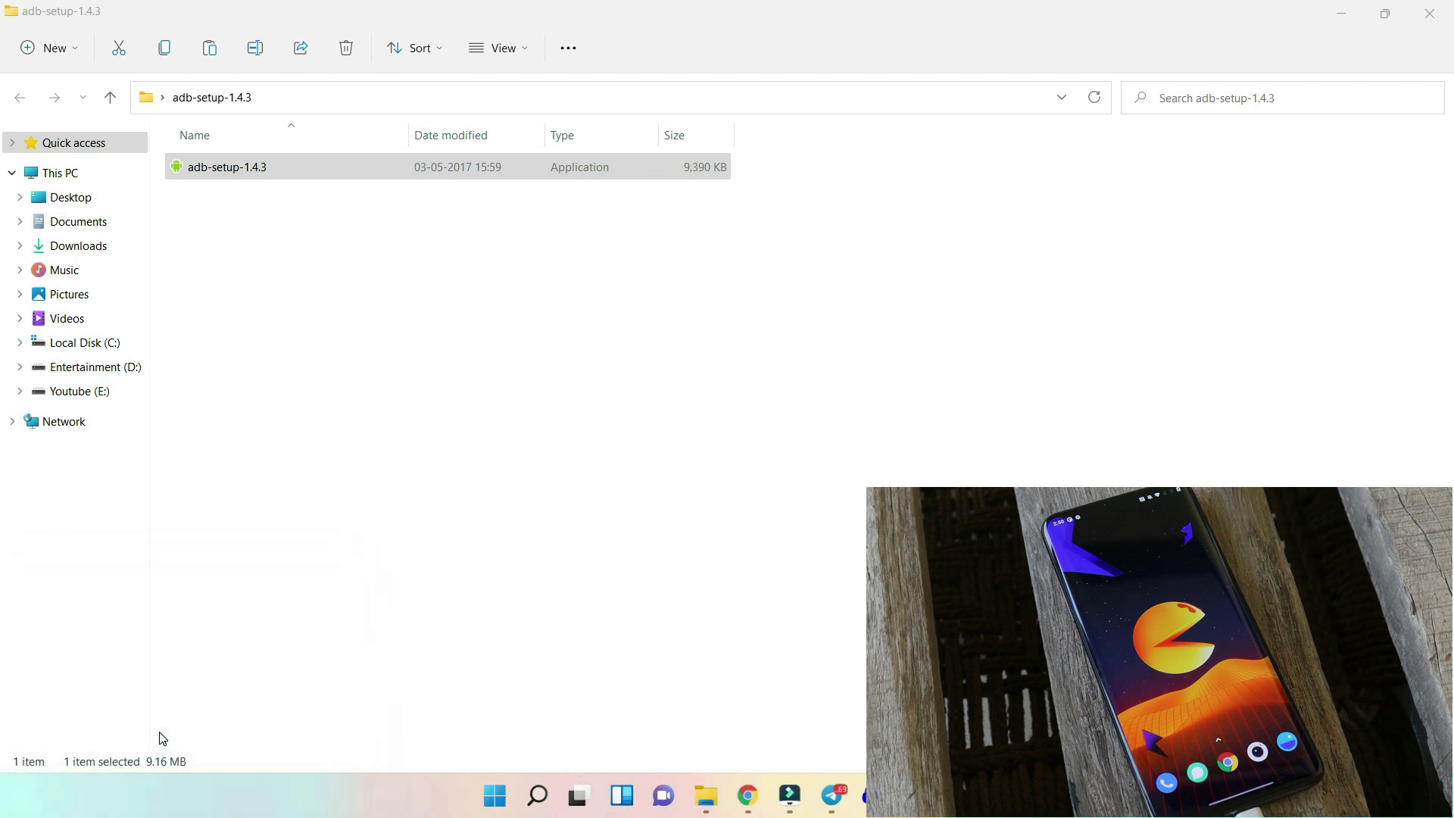
Create a new folder named desktop in the user profile folder, then minimize it.
right_click(522, 291)
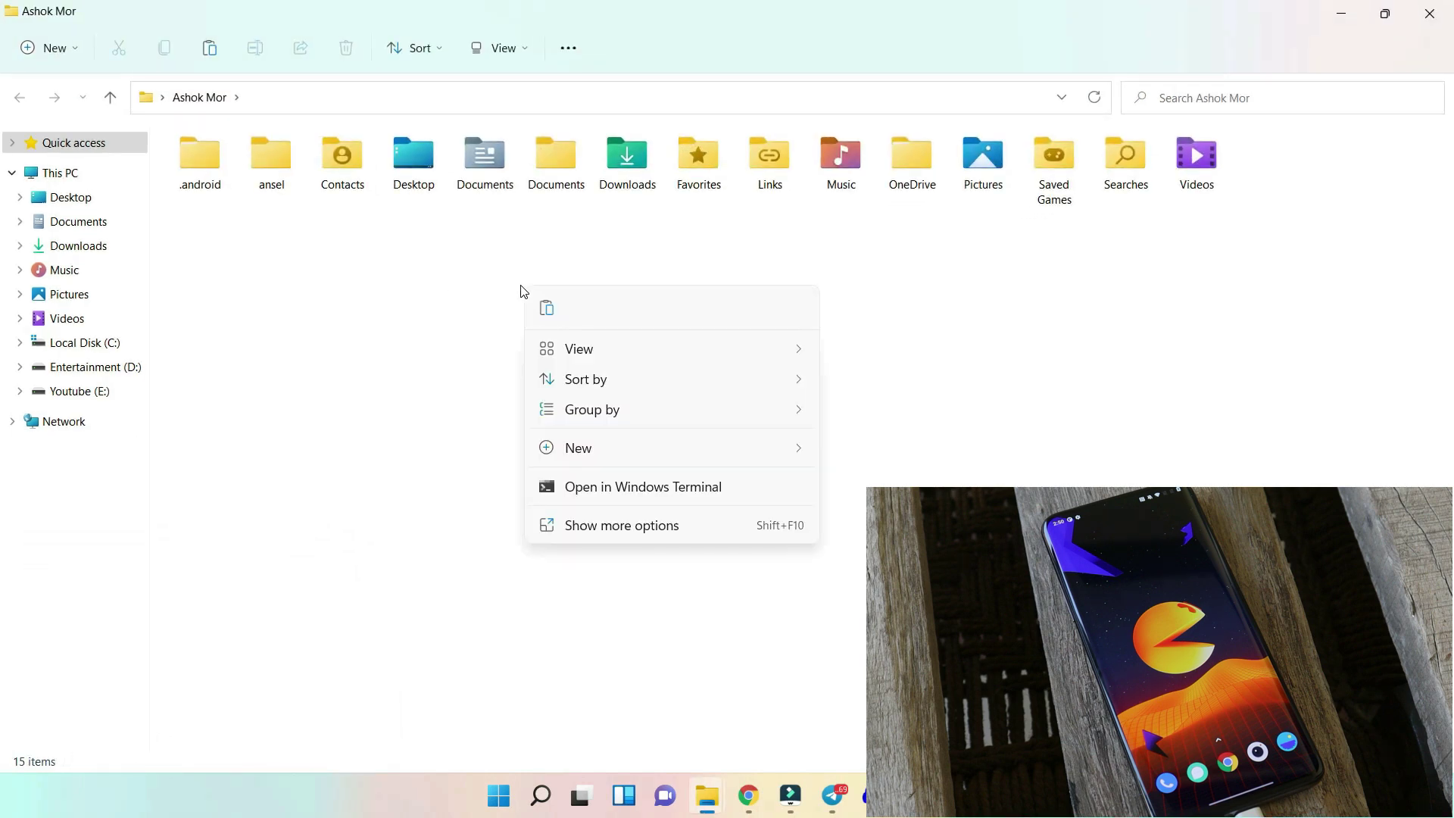
mouse_move(590, 453)
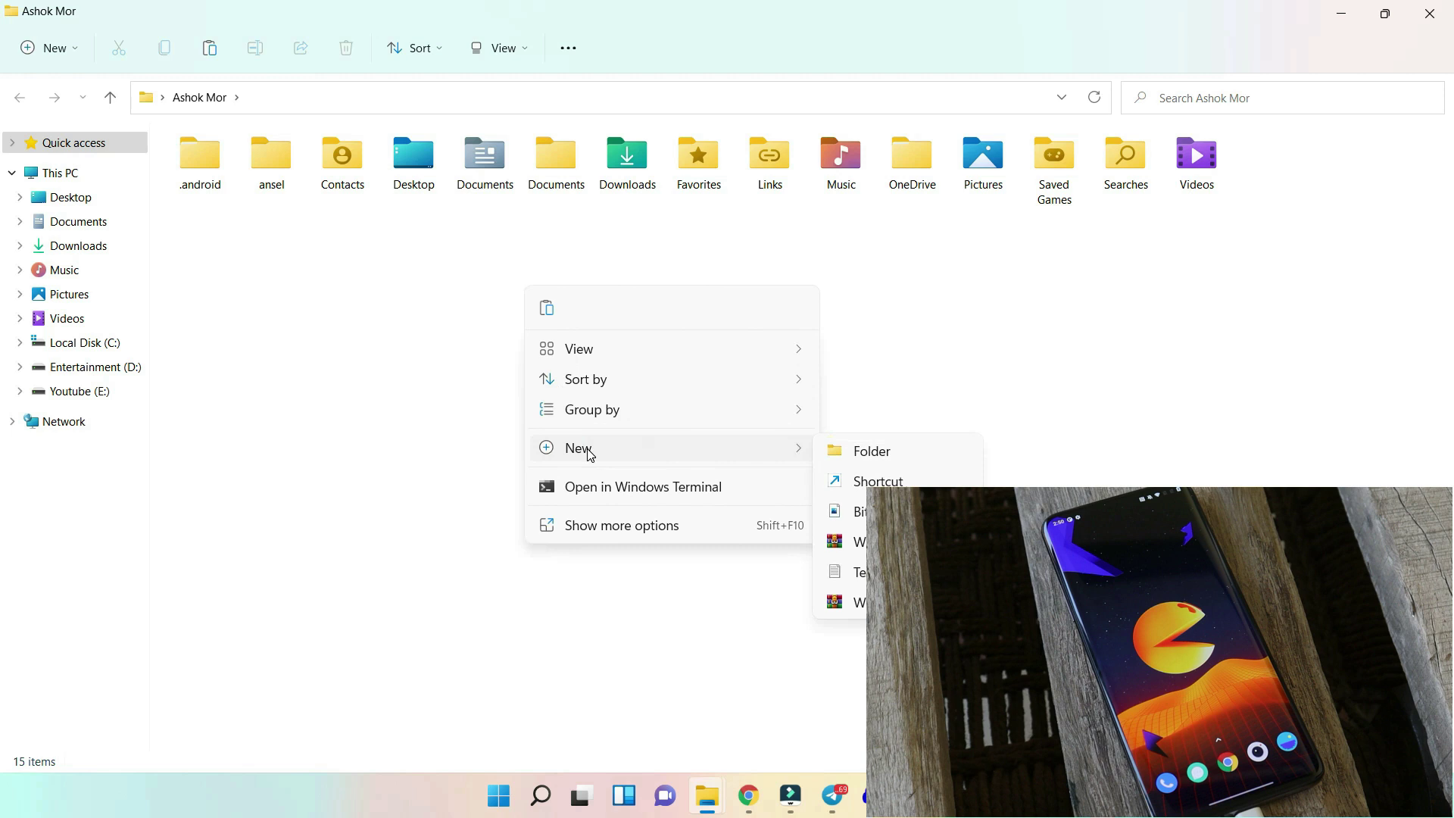
click(845, 450)
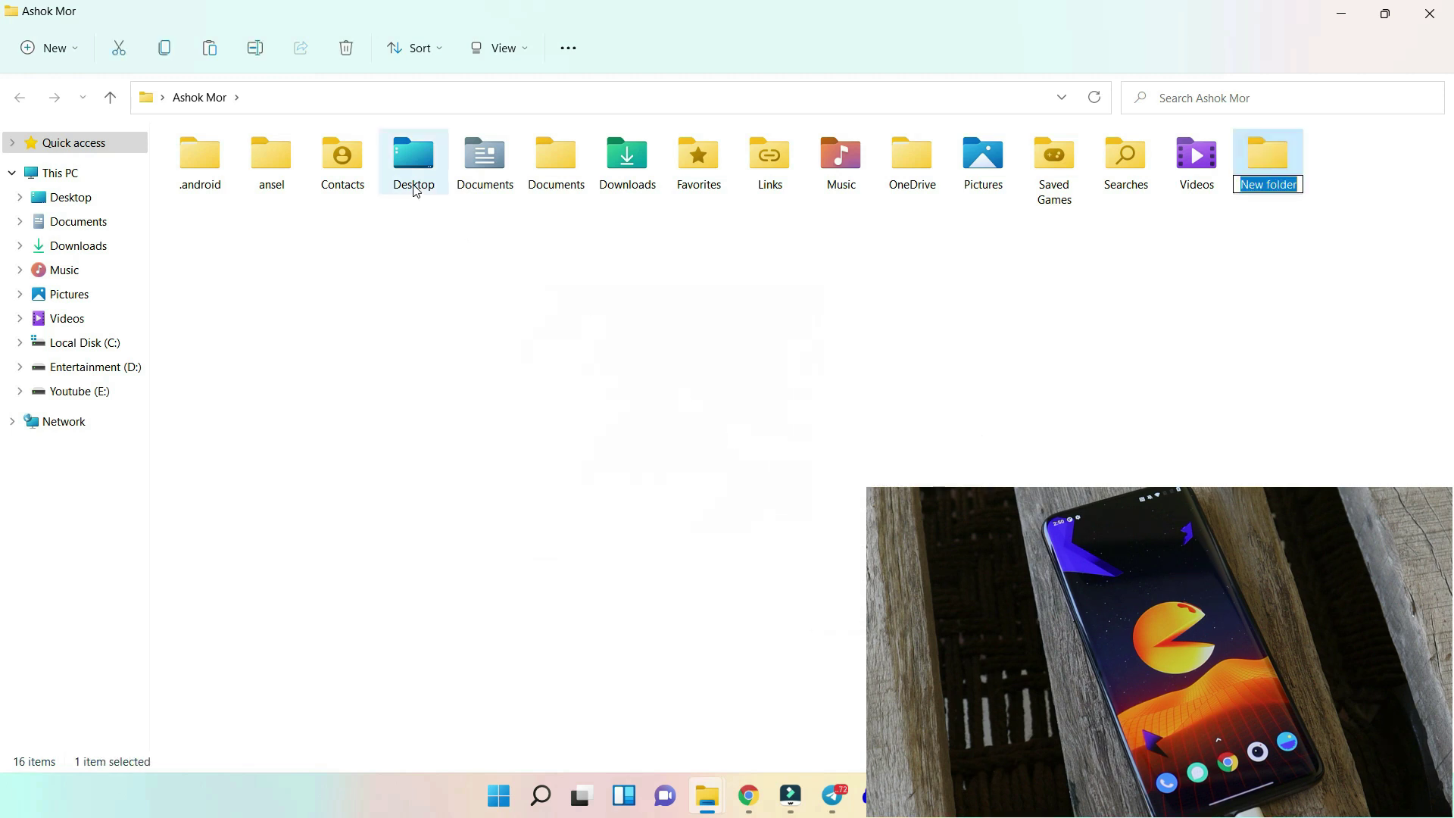
text(des)
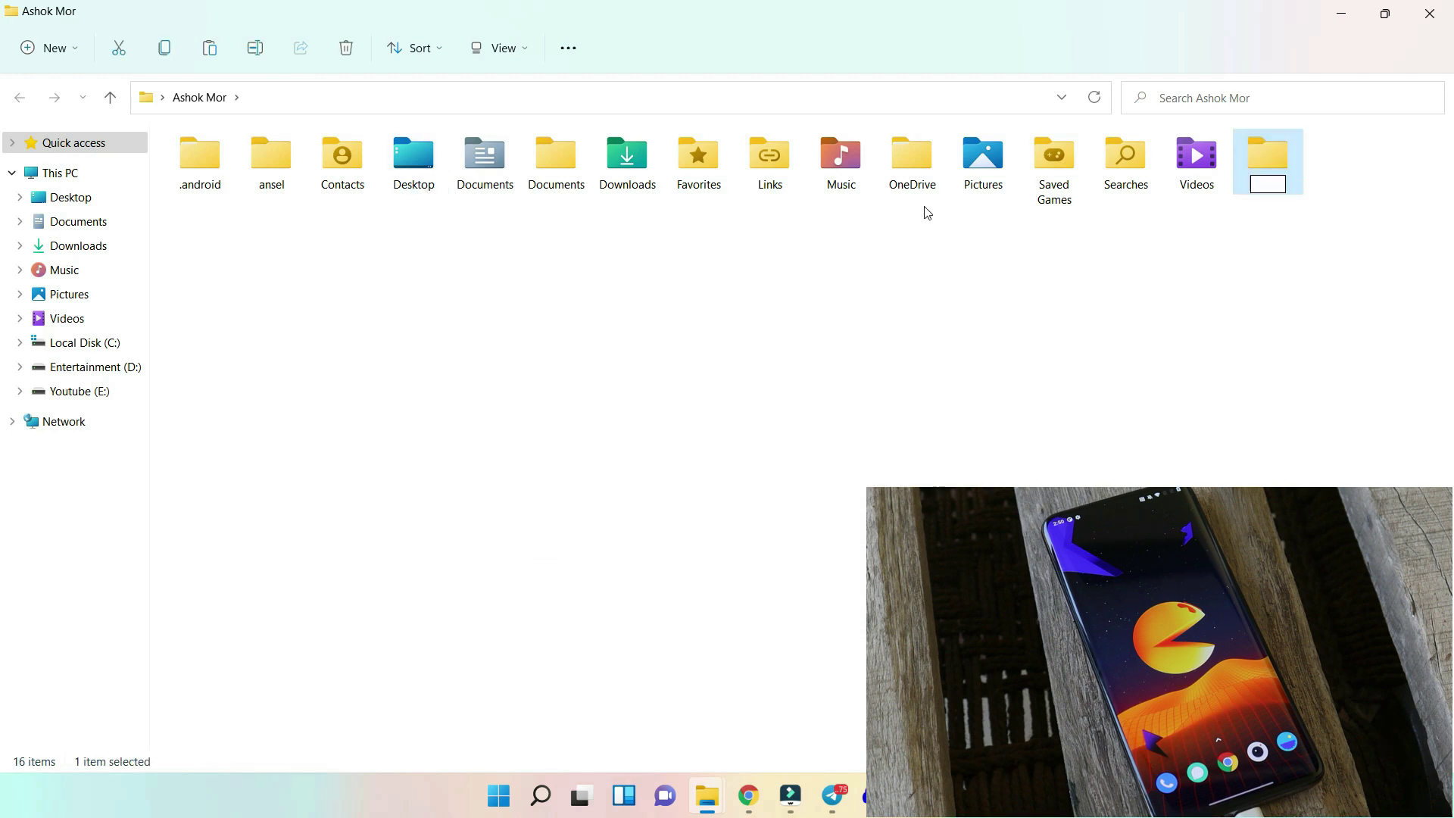
text(ktop)
key(Return)
click(1340, 12)
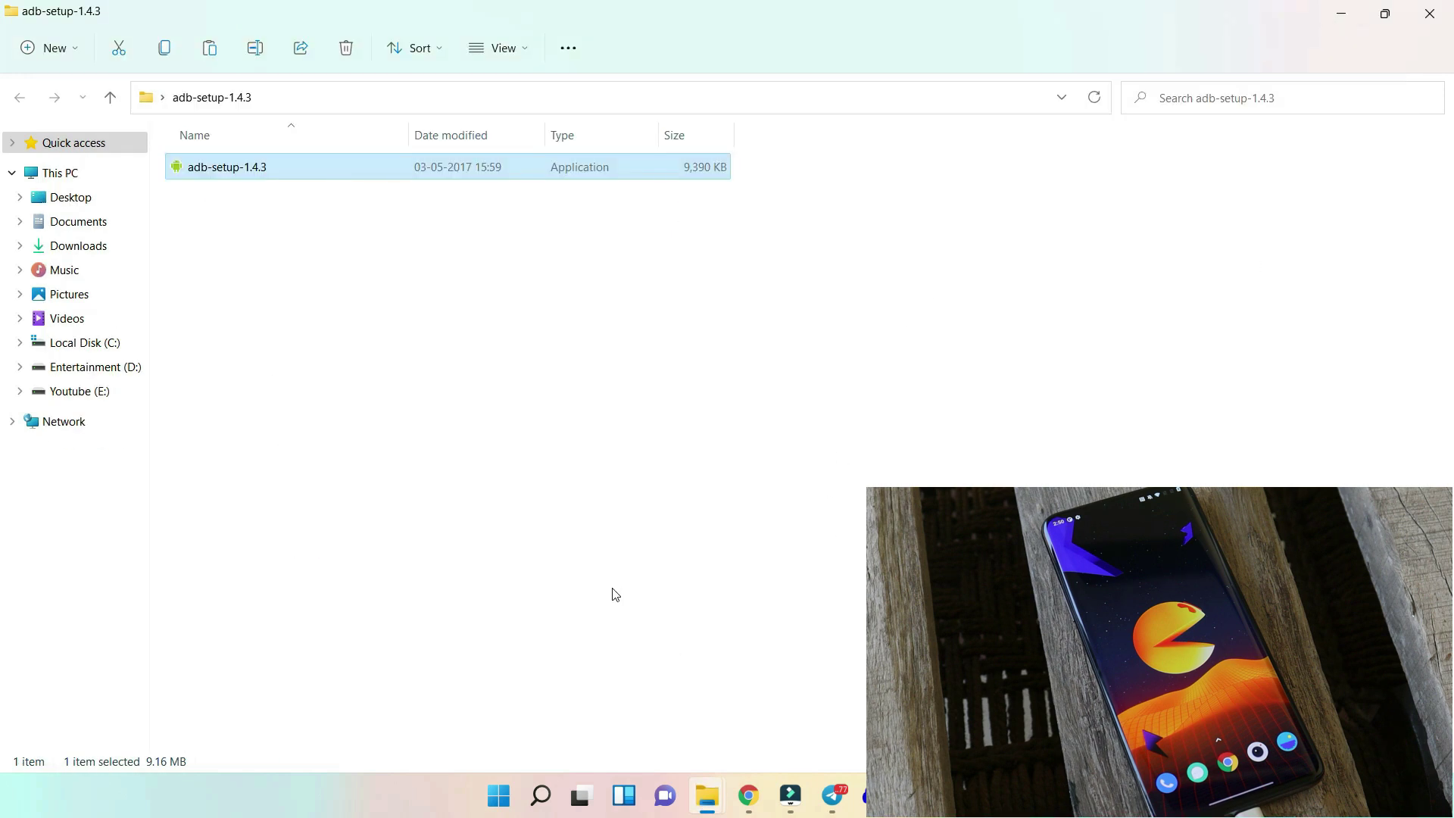
Rerun adb-setup-1.4.3 as admin and answer y to both prompts, copying 4 files system-wide.
double_click(229, 176)
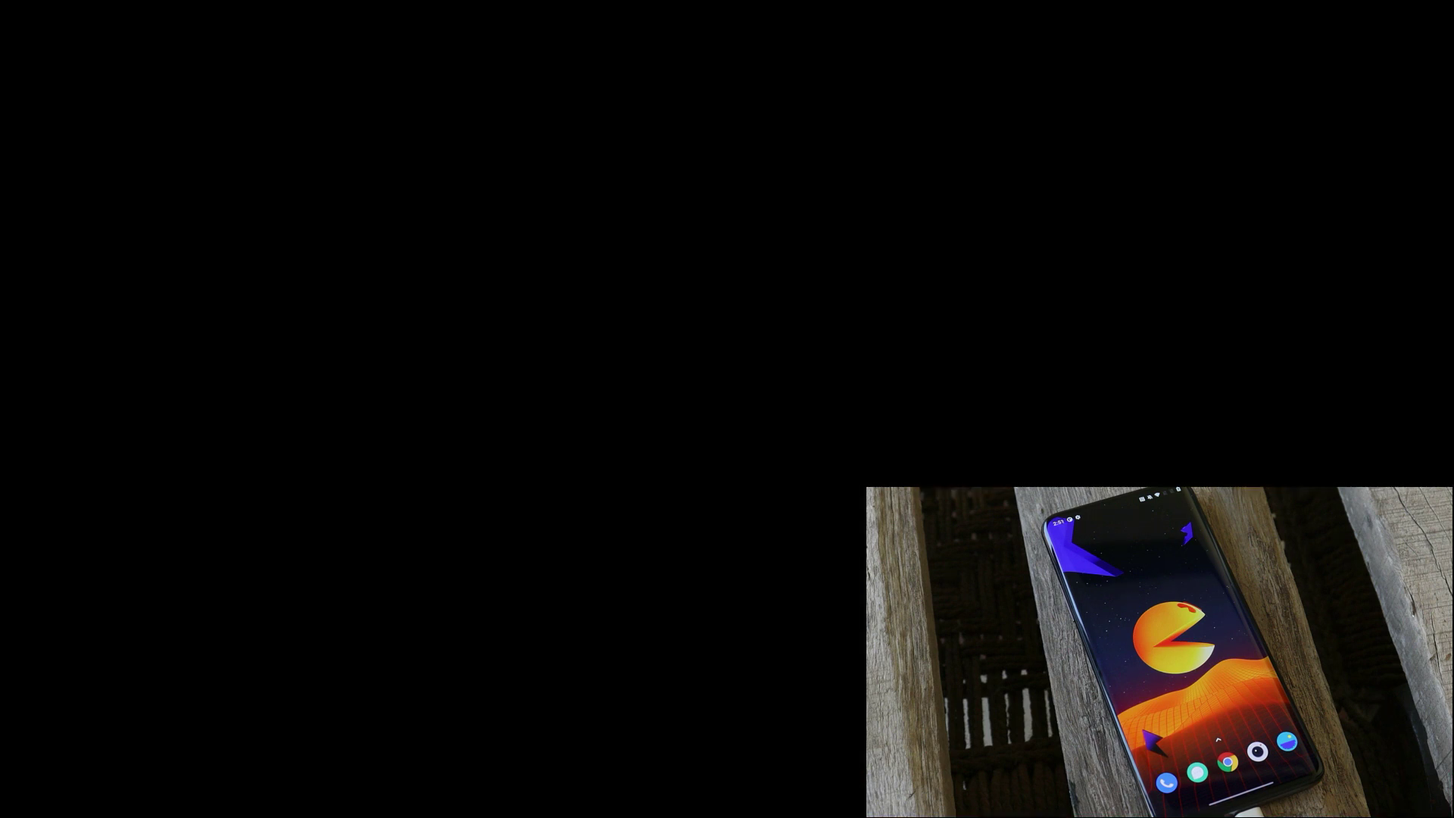
click(619, 554)
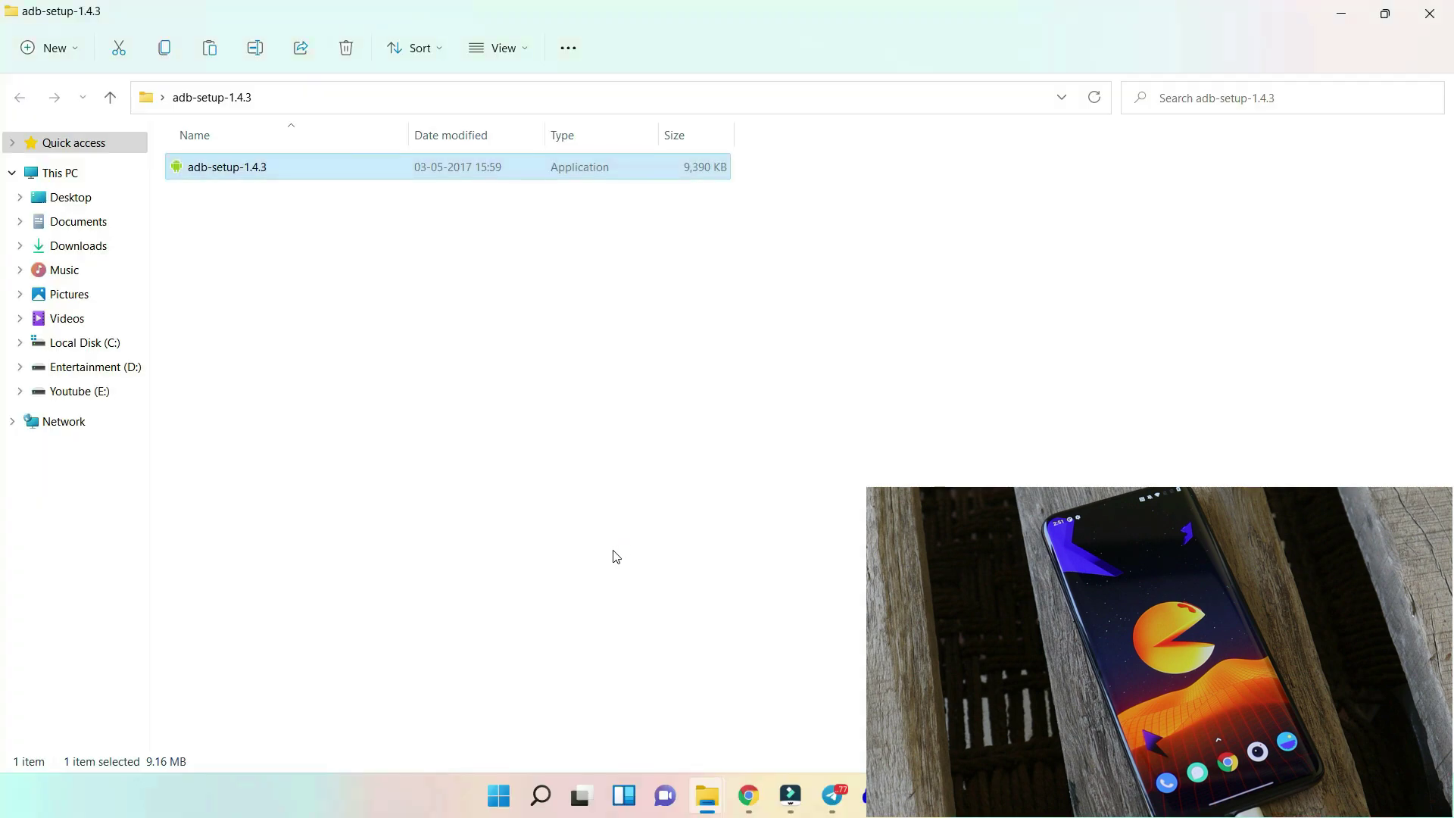
text(y)
key(Return)
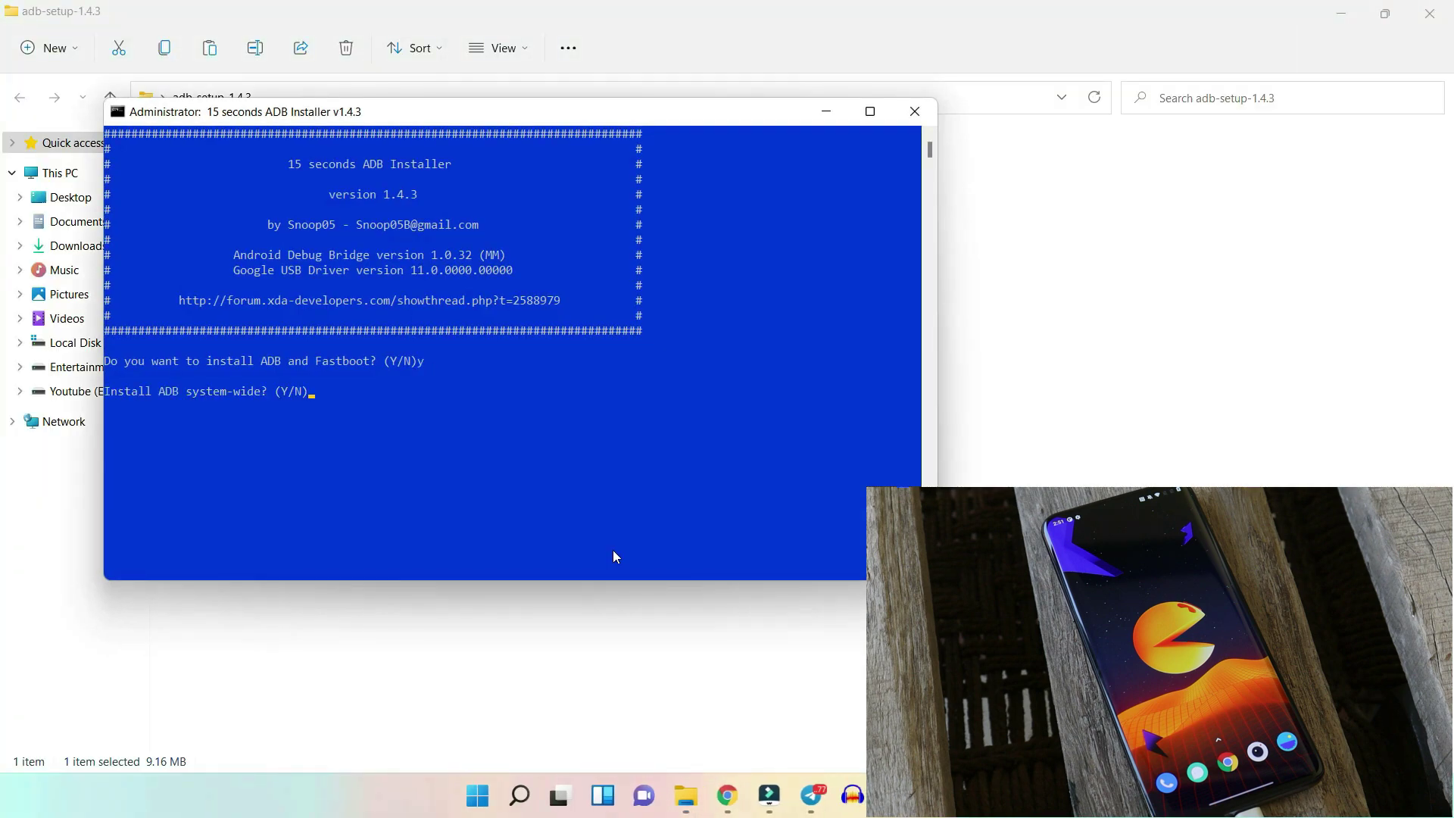
text(y)
key(Return)
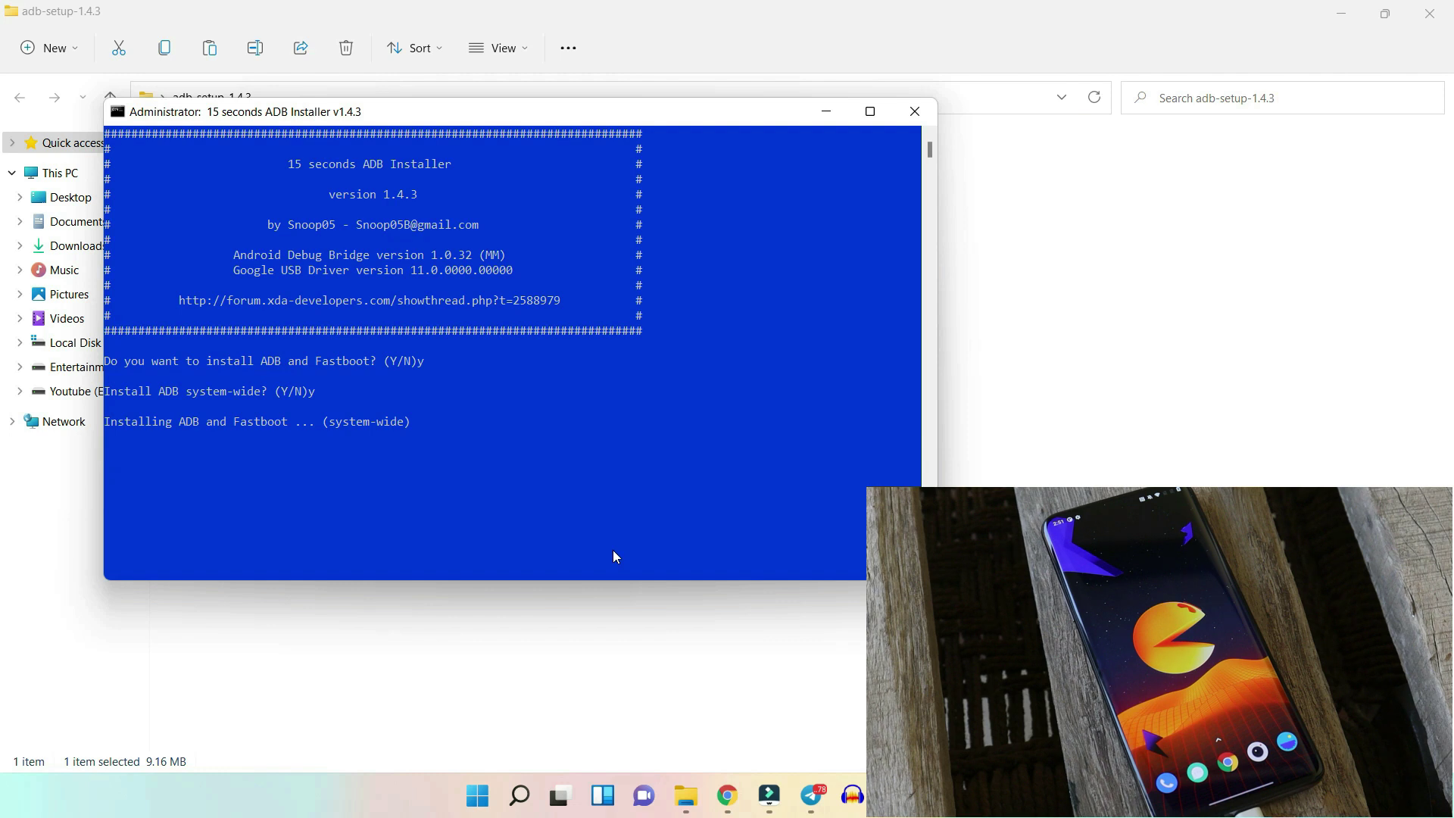
drag(105, 452, 221, 454)
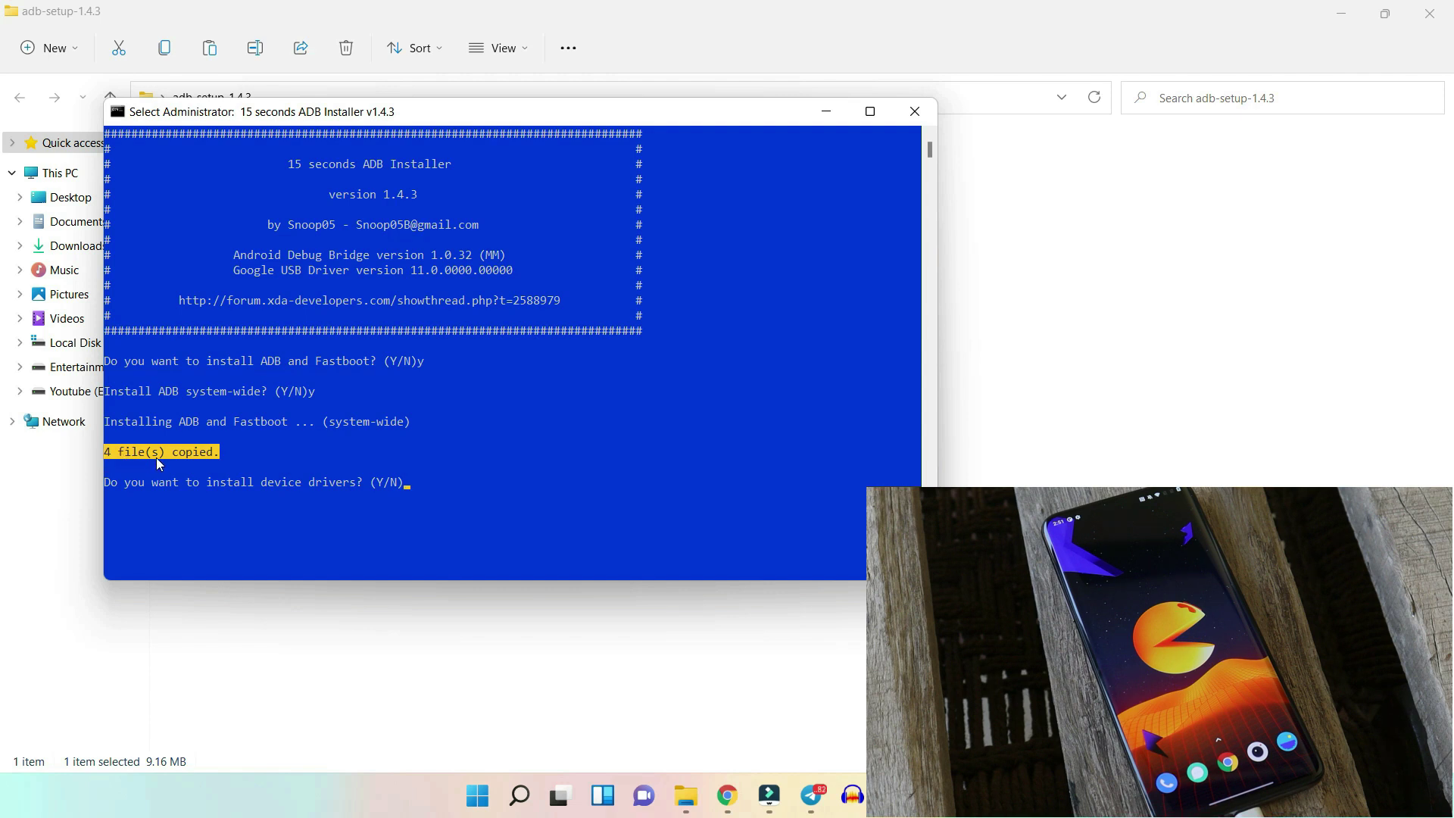
Accept the device drivers prompt and install the Google USB driver through the wizard.
text(y)
key(Return)
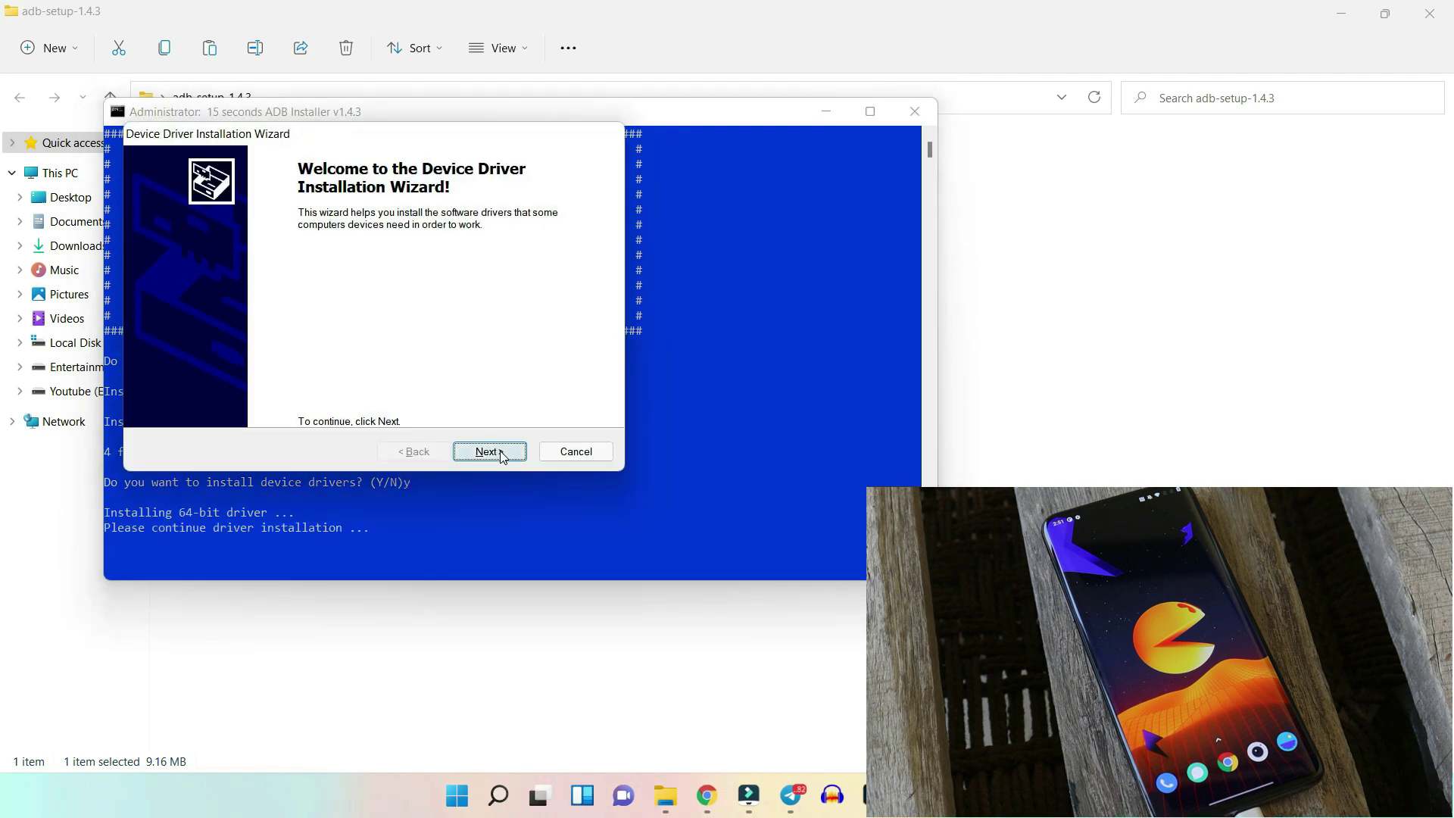
click(490, 452)
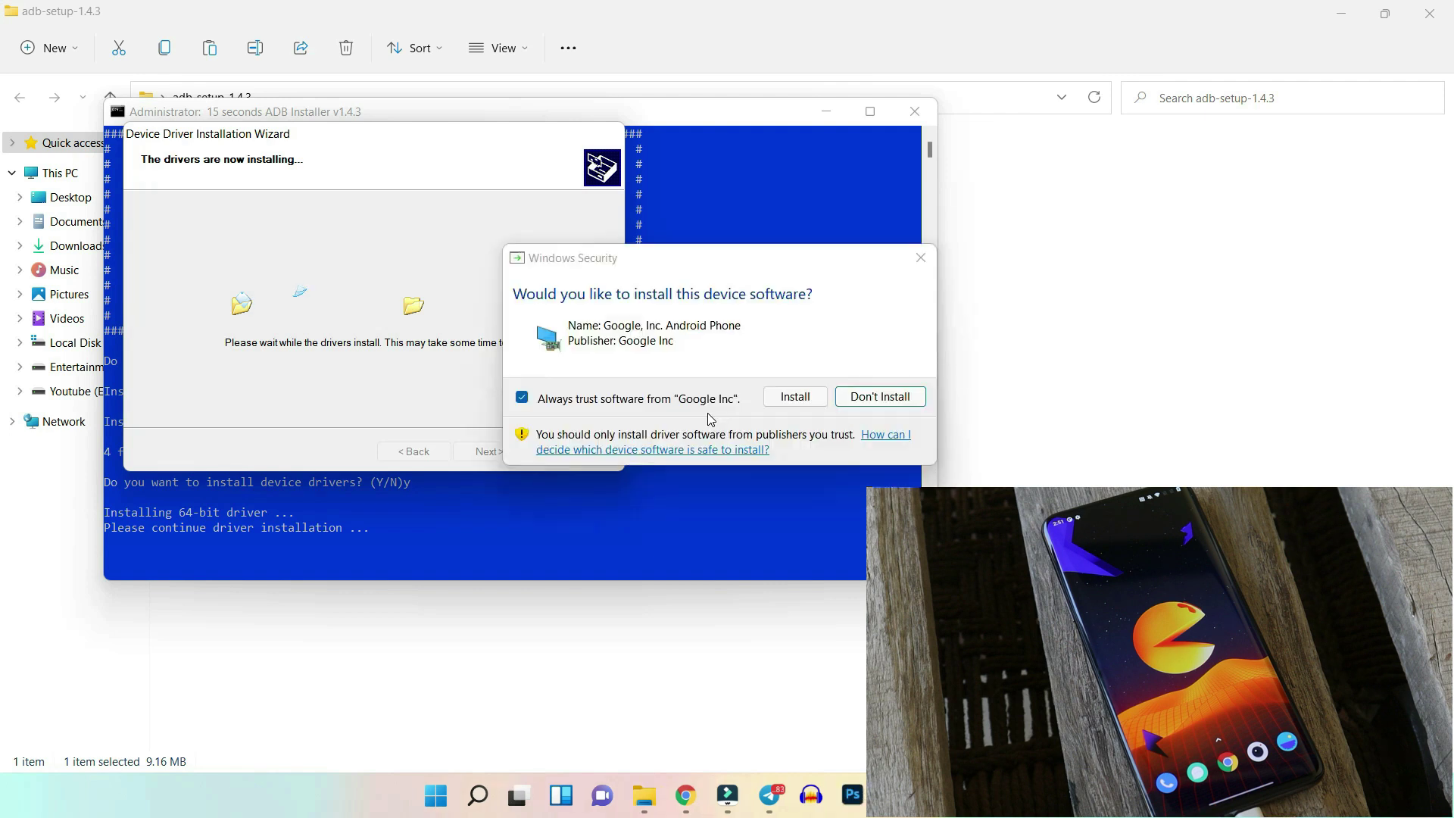
click(795, 397)
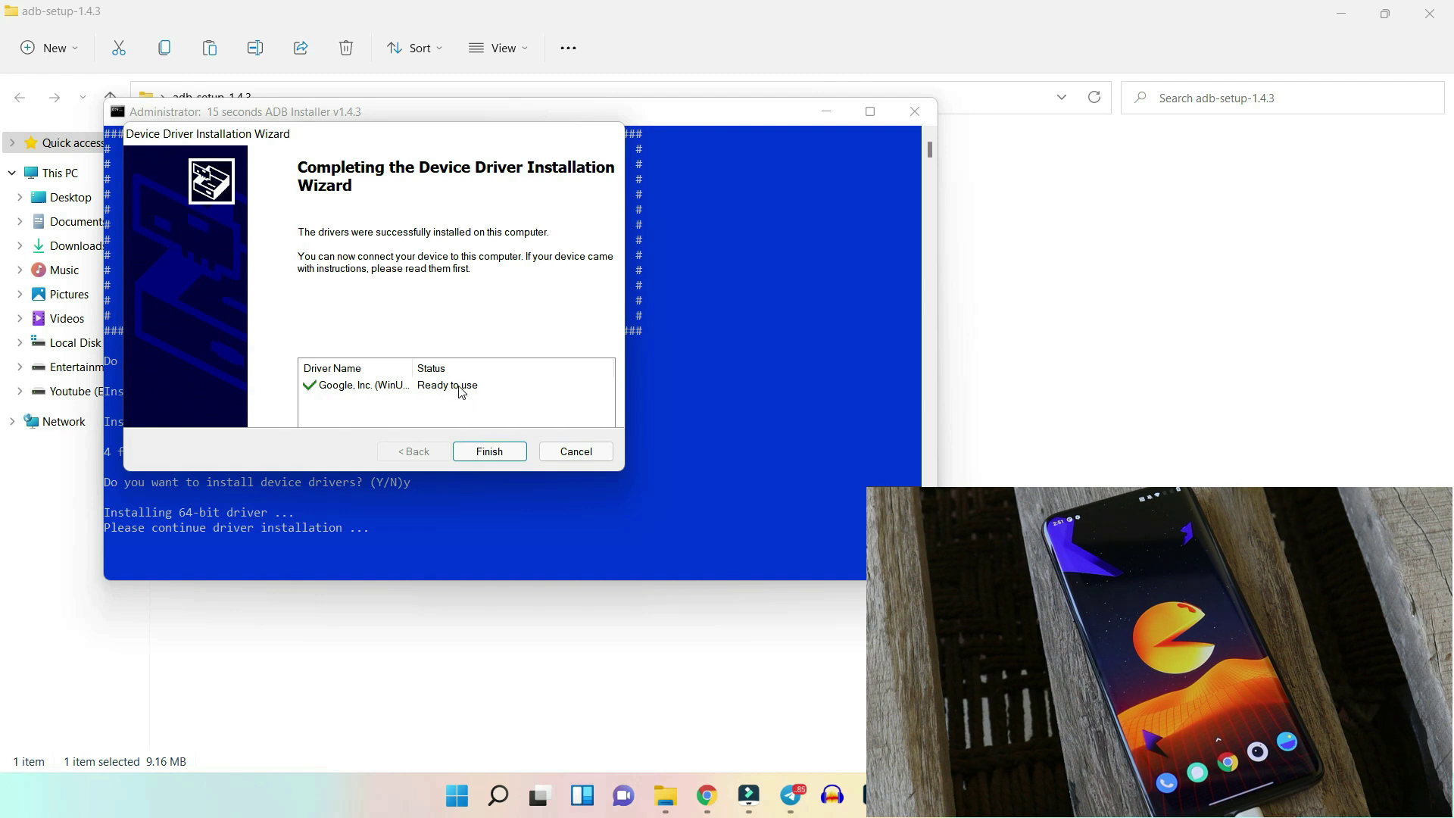
click(500, 453)
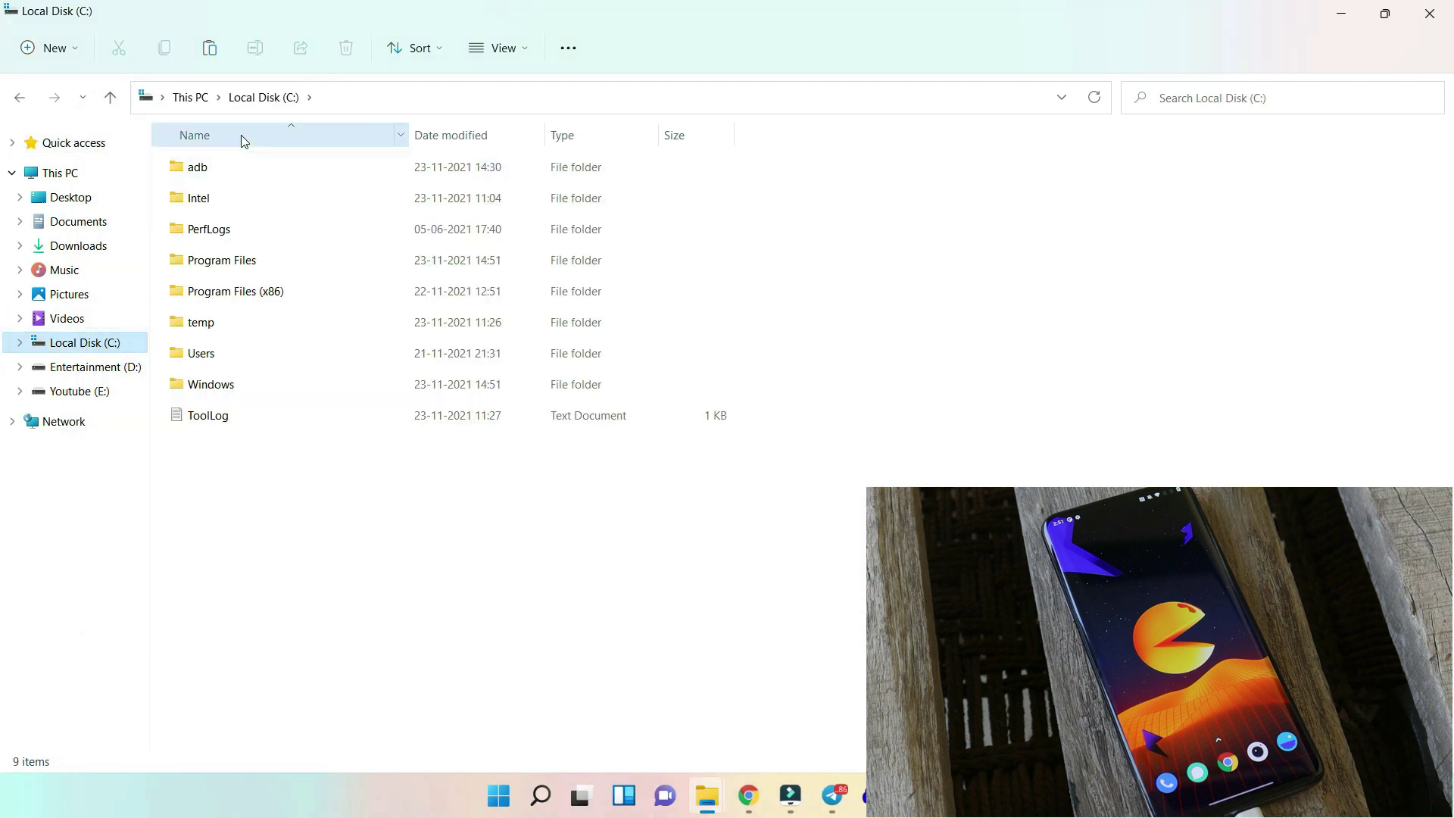
Open C:\adb and start a Command Prompt there by entering cmd as the location.
double_click(202, 175)
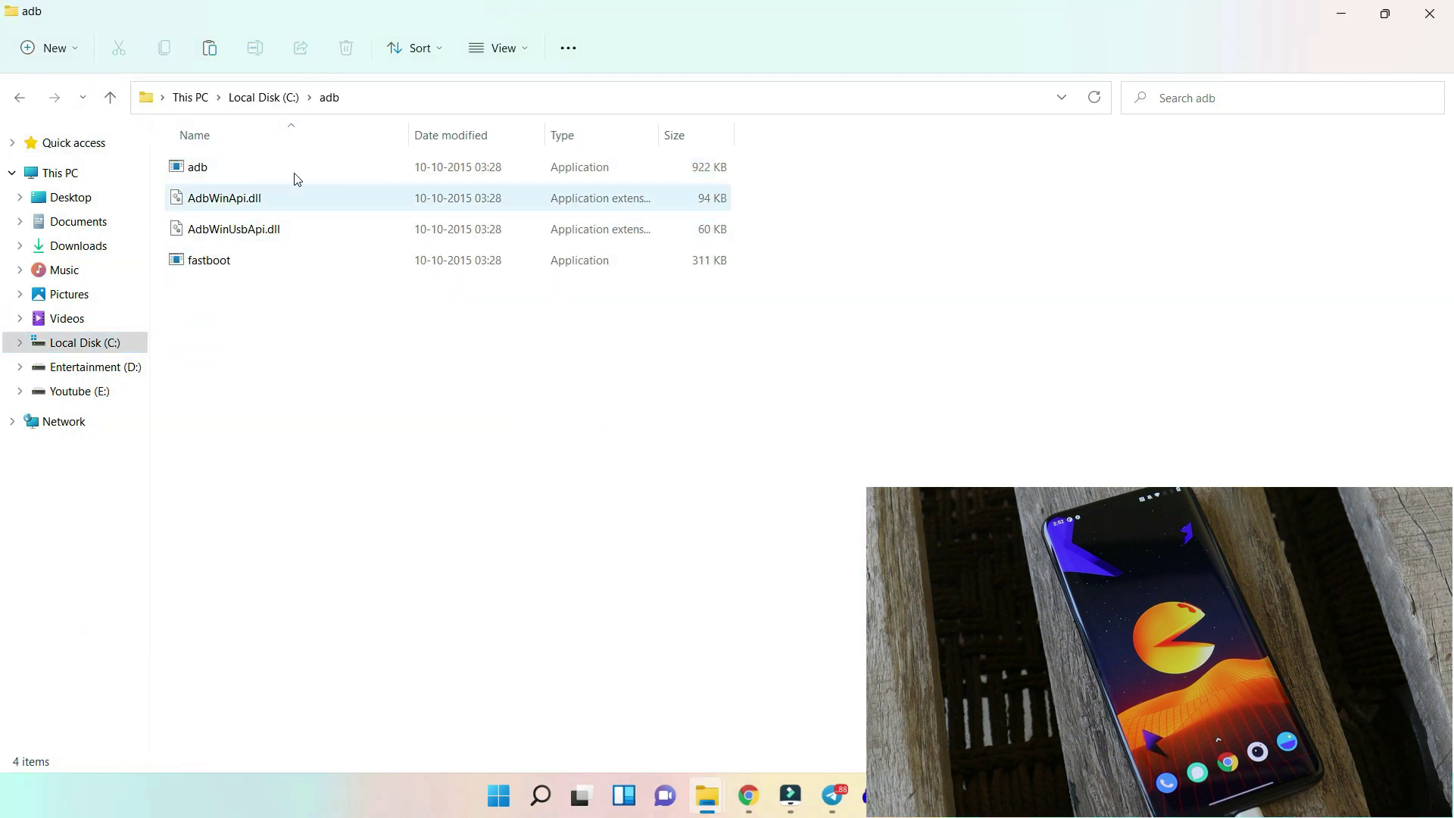
click(462, 99)
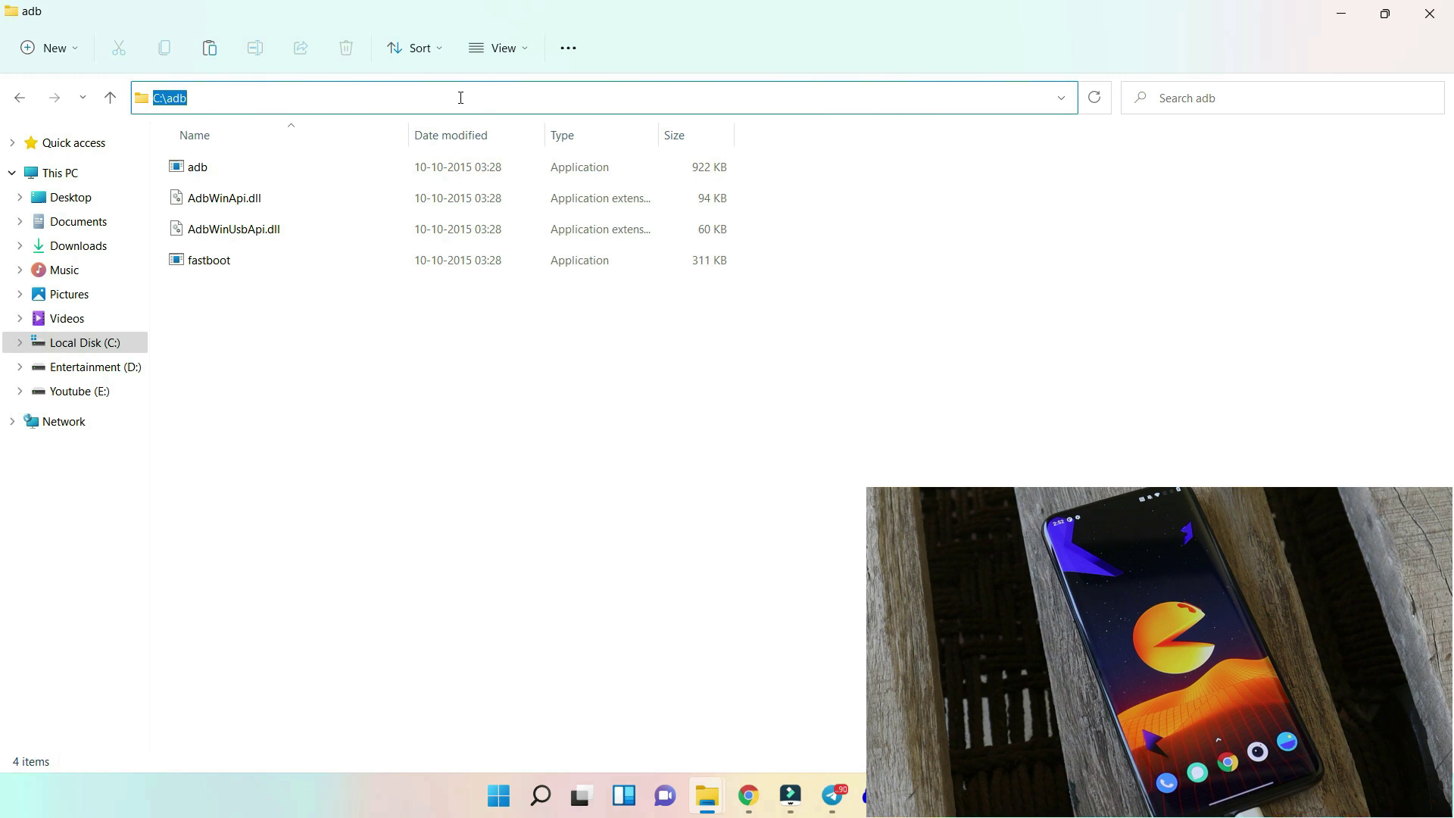
text(cmd)
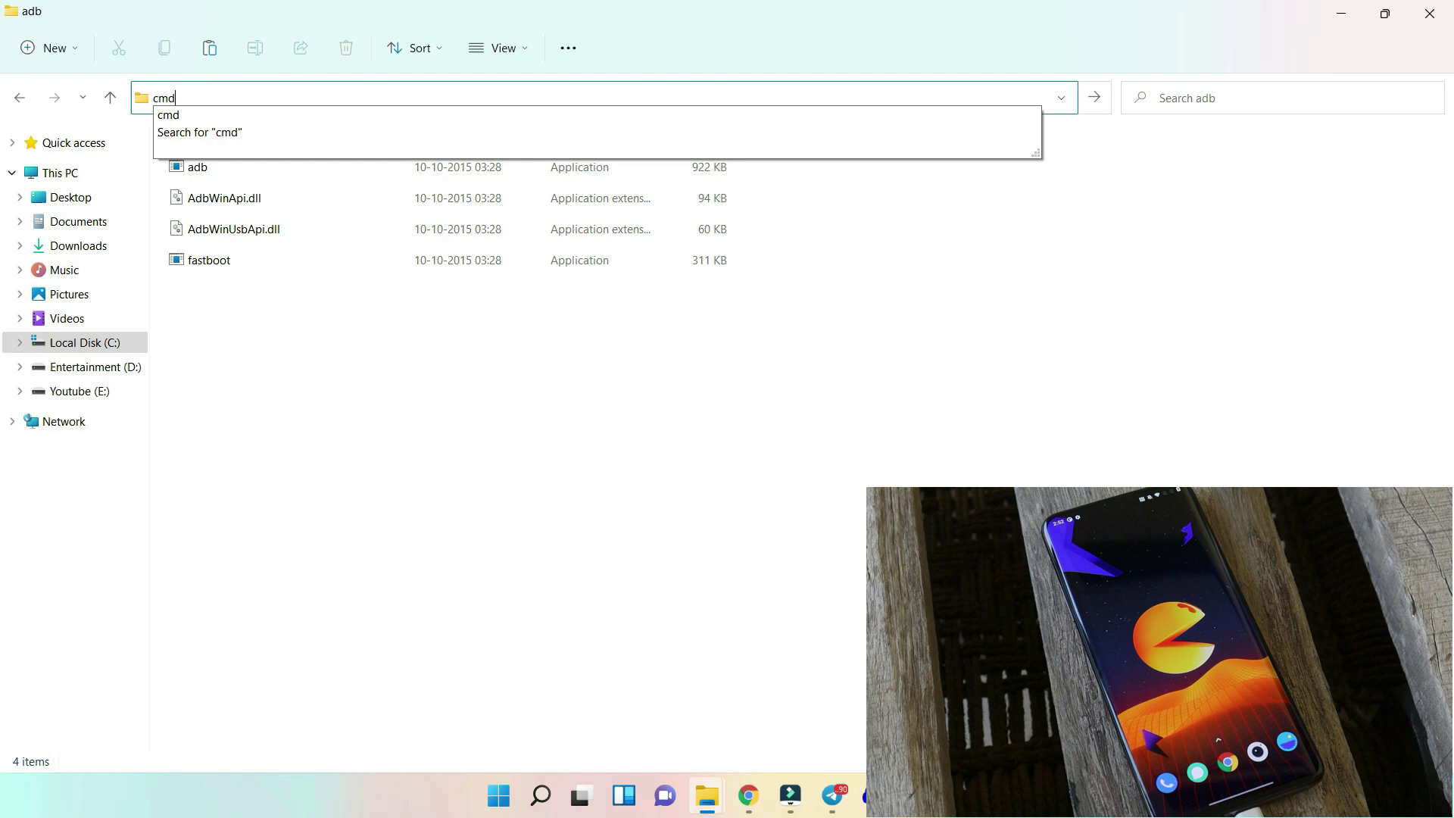
key(Return)
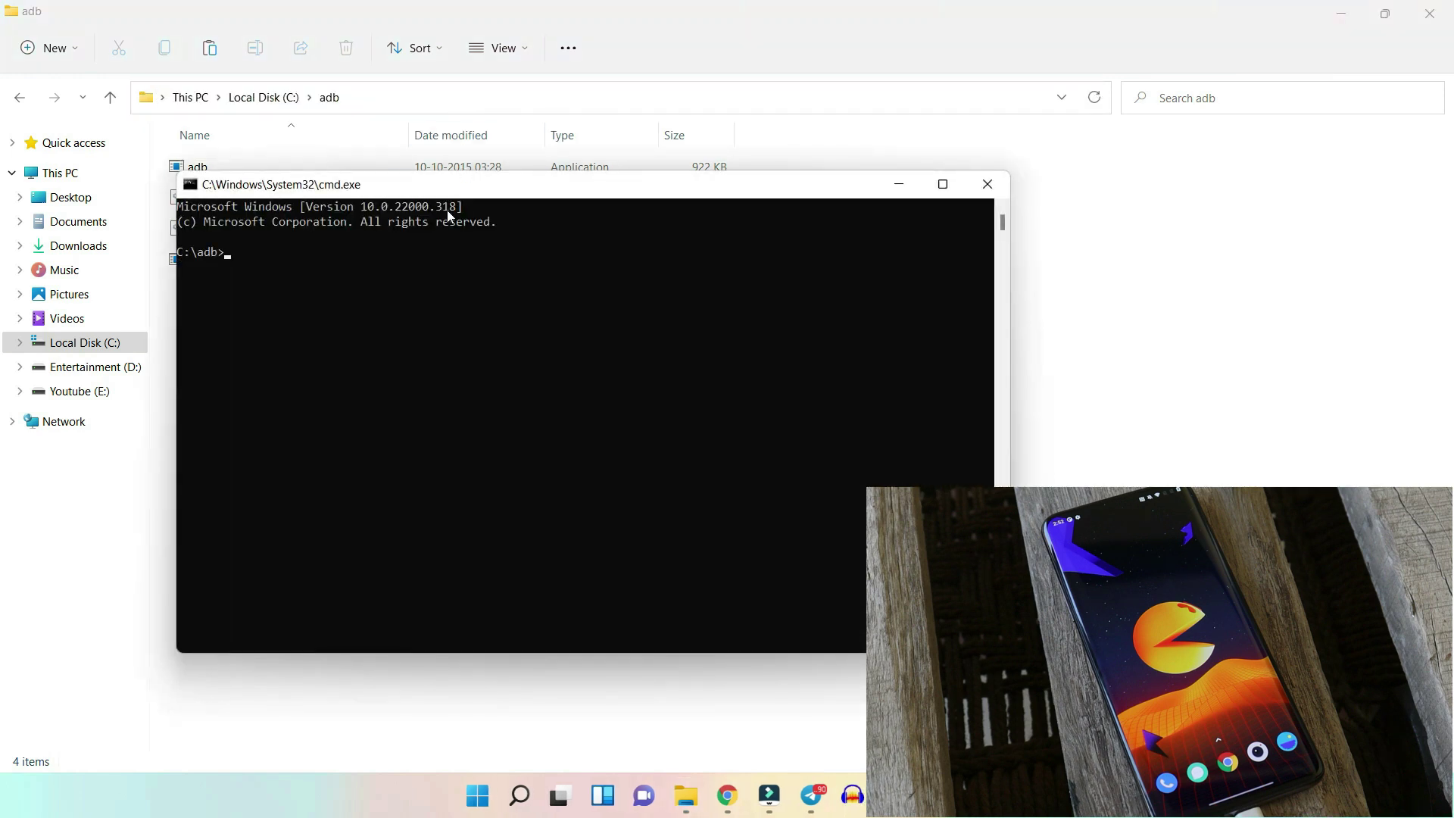
Run adb devices to confirm the phone is listed, then close the console.
text(adb devices)
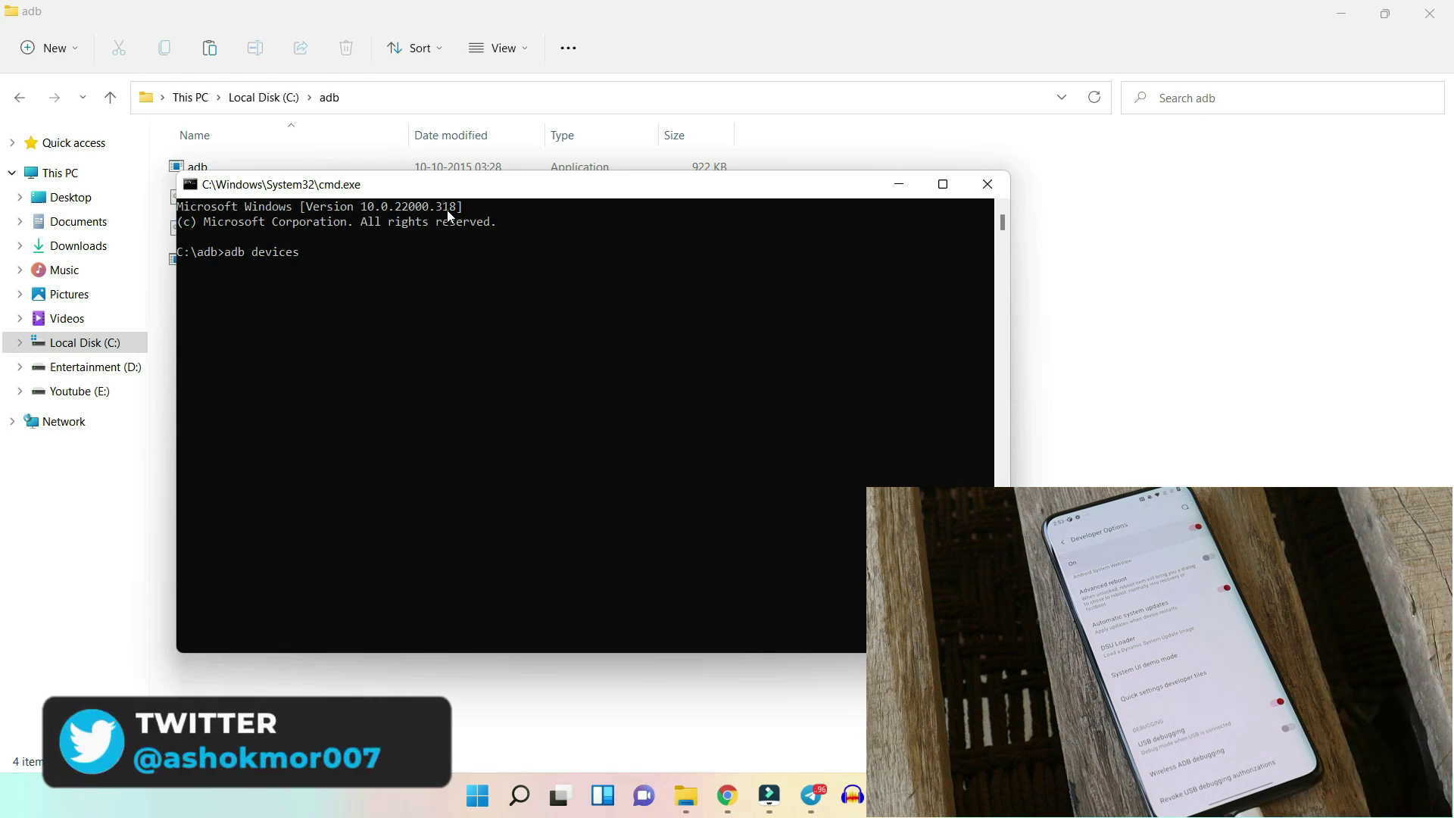
key(Return)
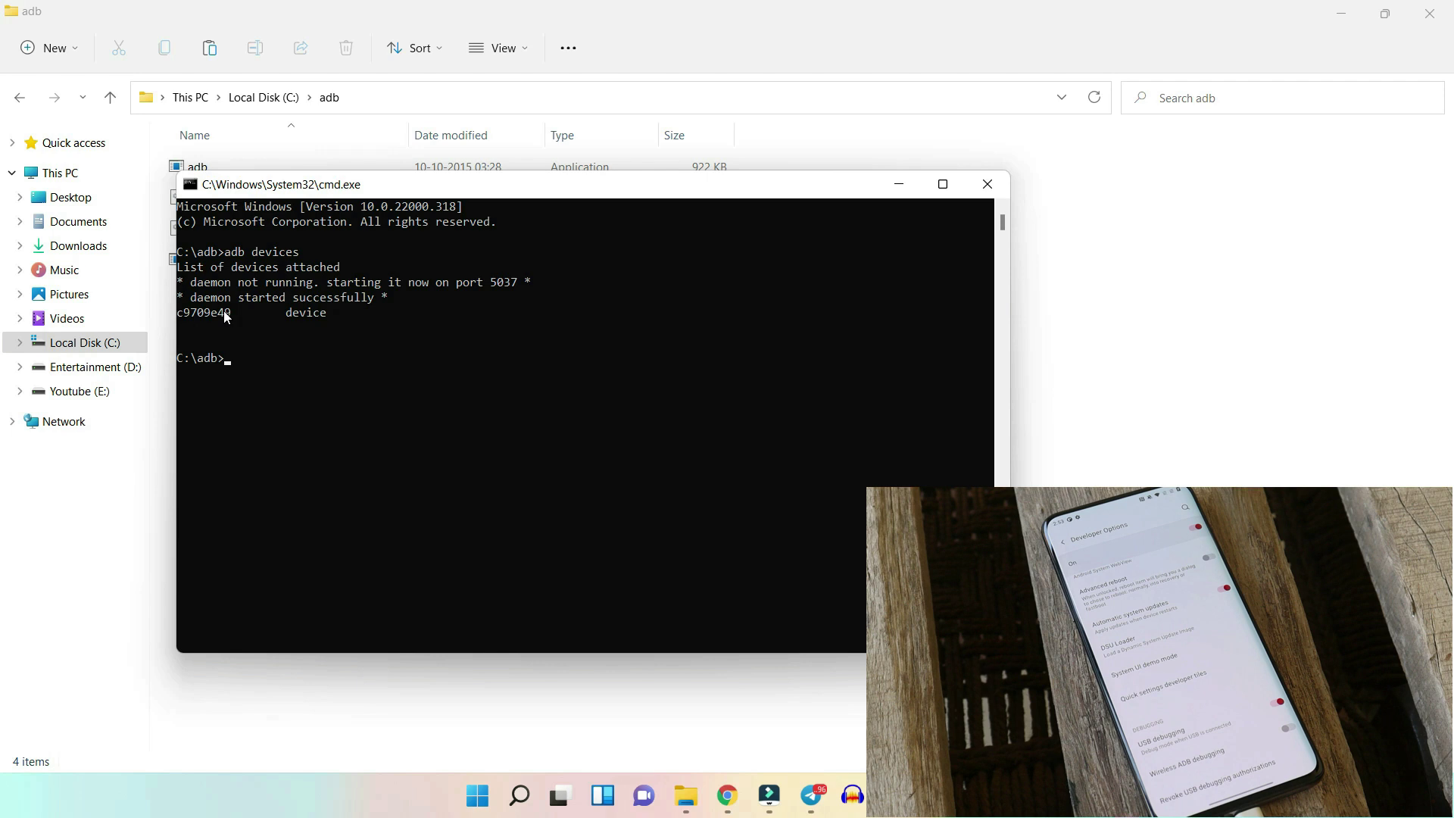
drag(454, 184, 840, 227)
click(1374, 227)
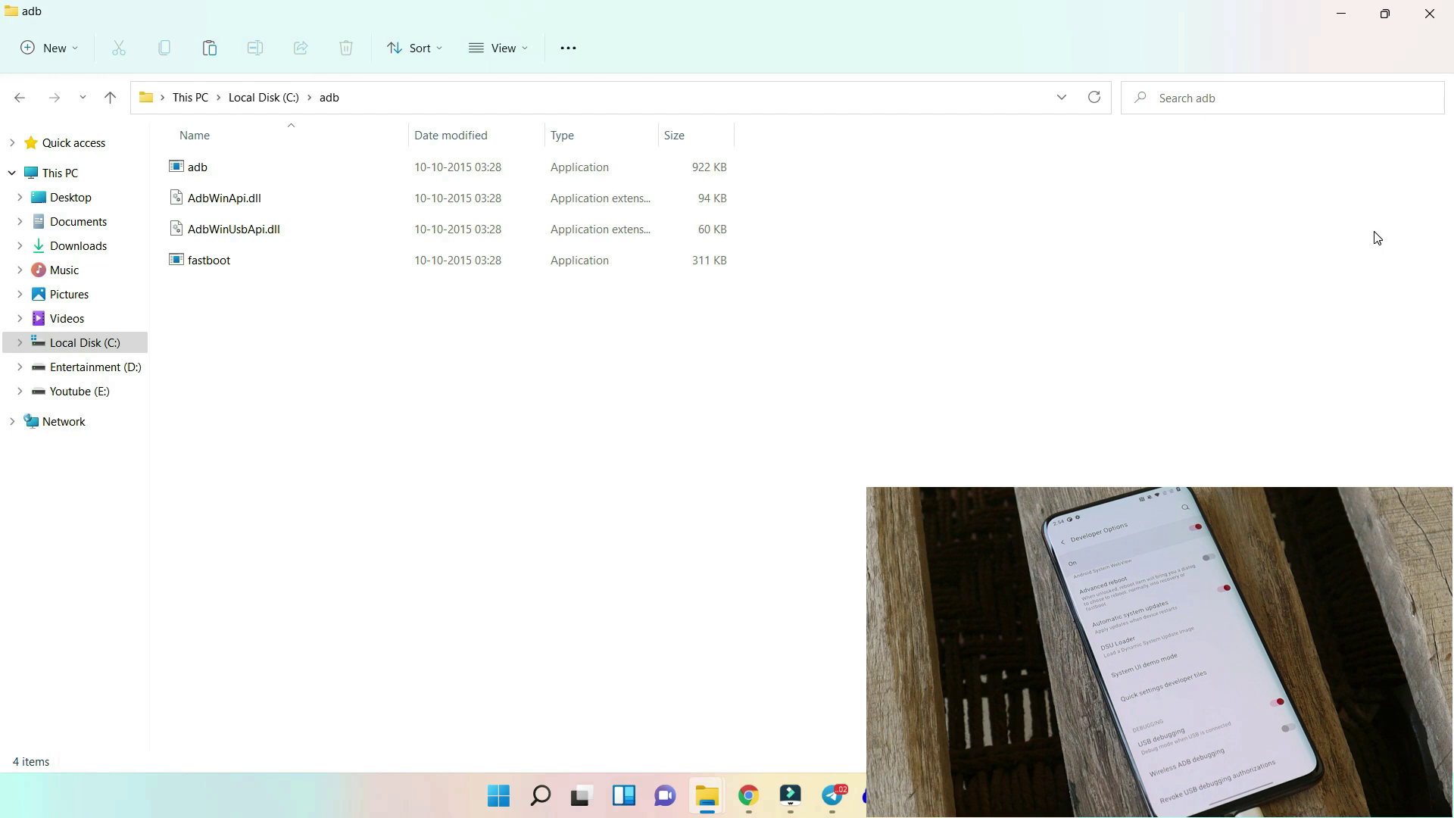
Bring back the C:\adb Explorer window and enter cmd as the location for a new console.
click(1344, 16)
mouse_move(712, 795)
click(731, 695)
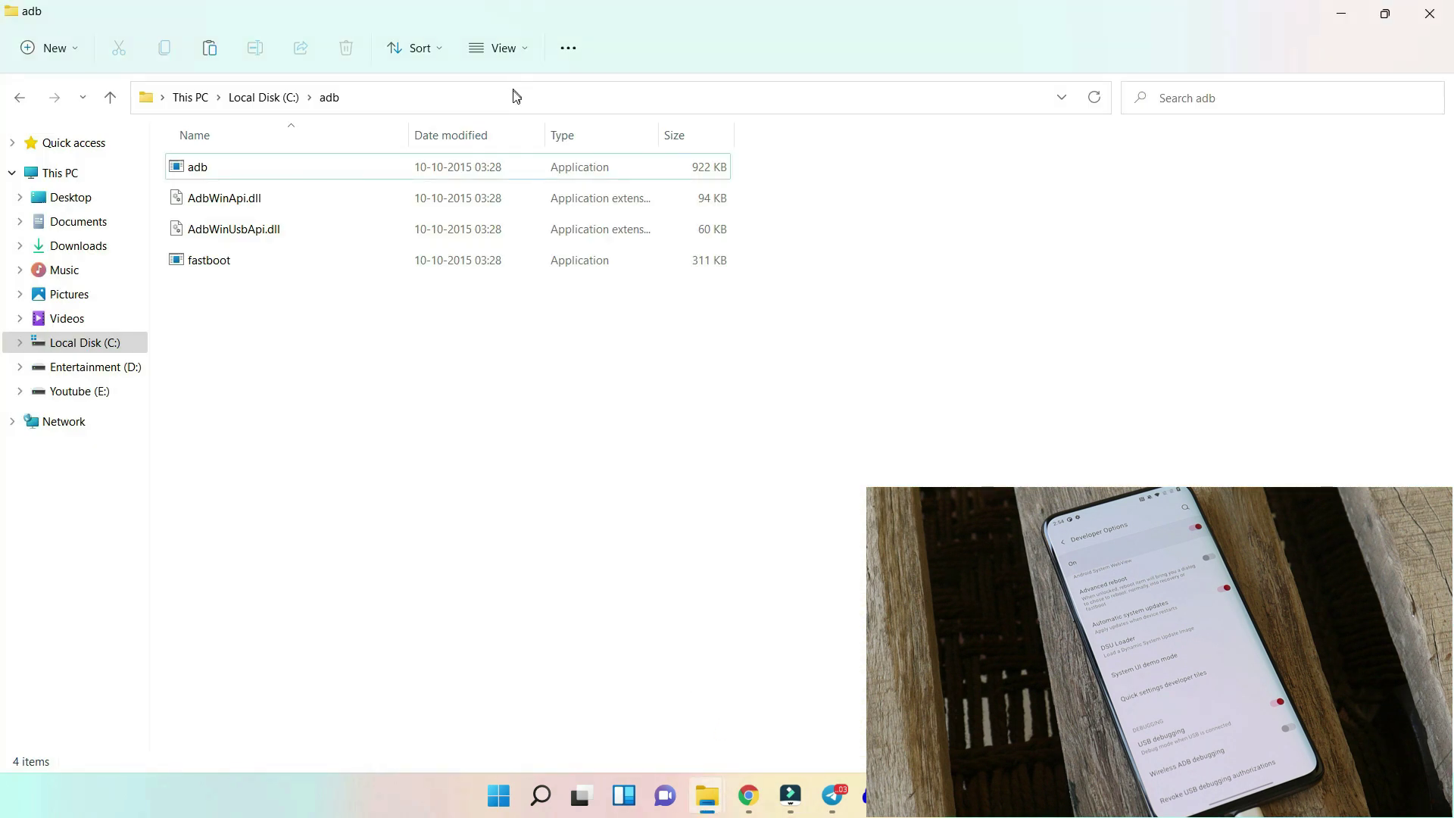
click(514, 91)
text(cmd)
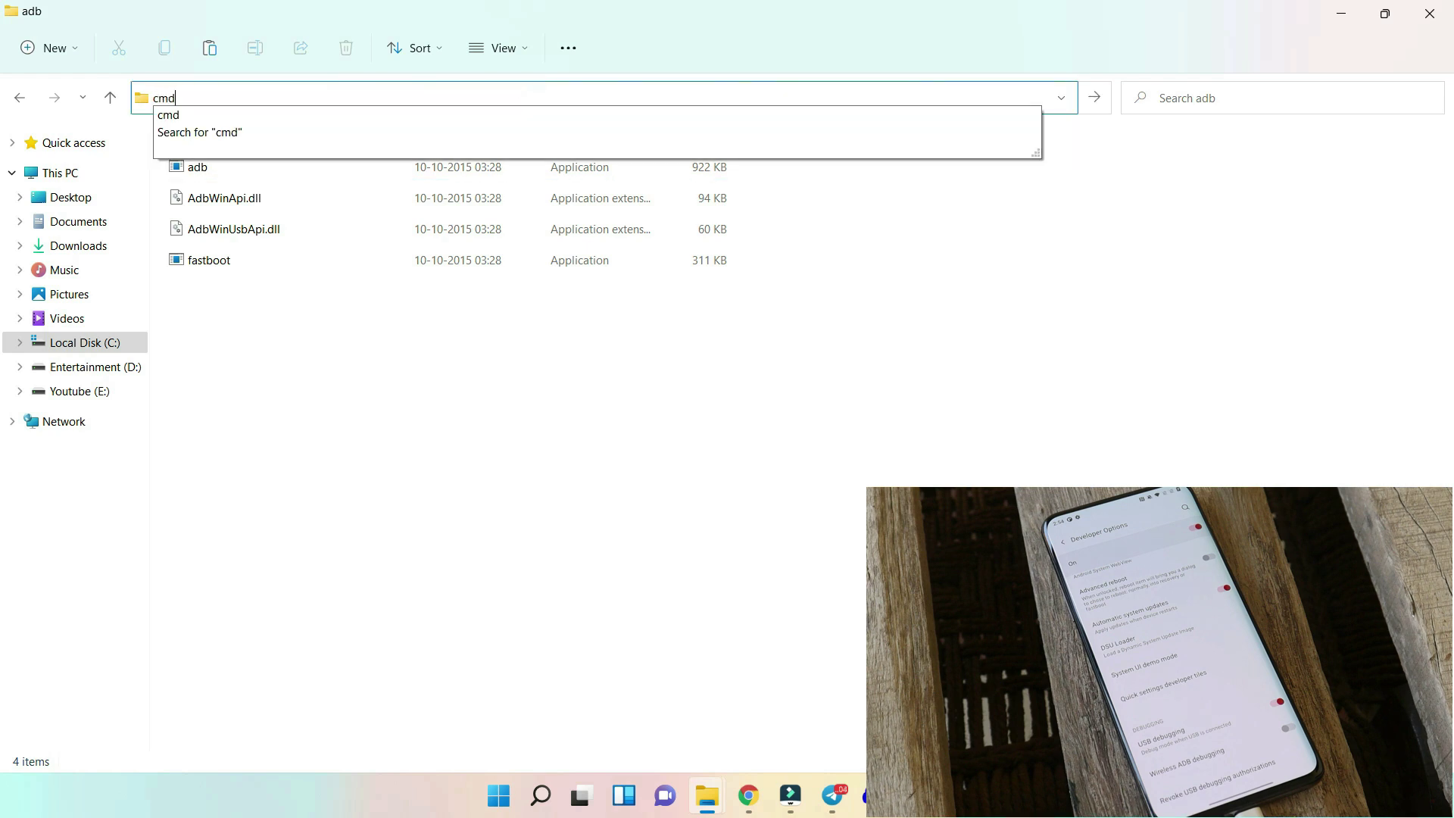
key(Return)
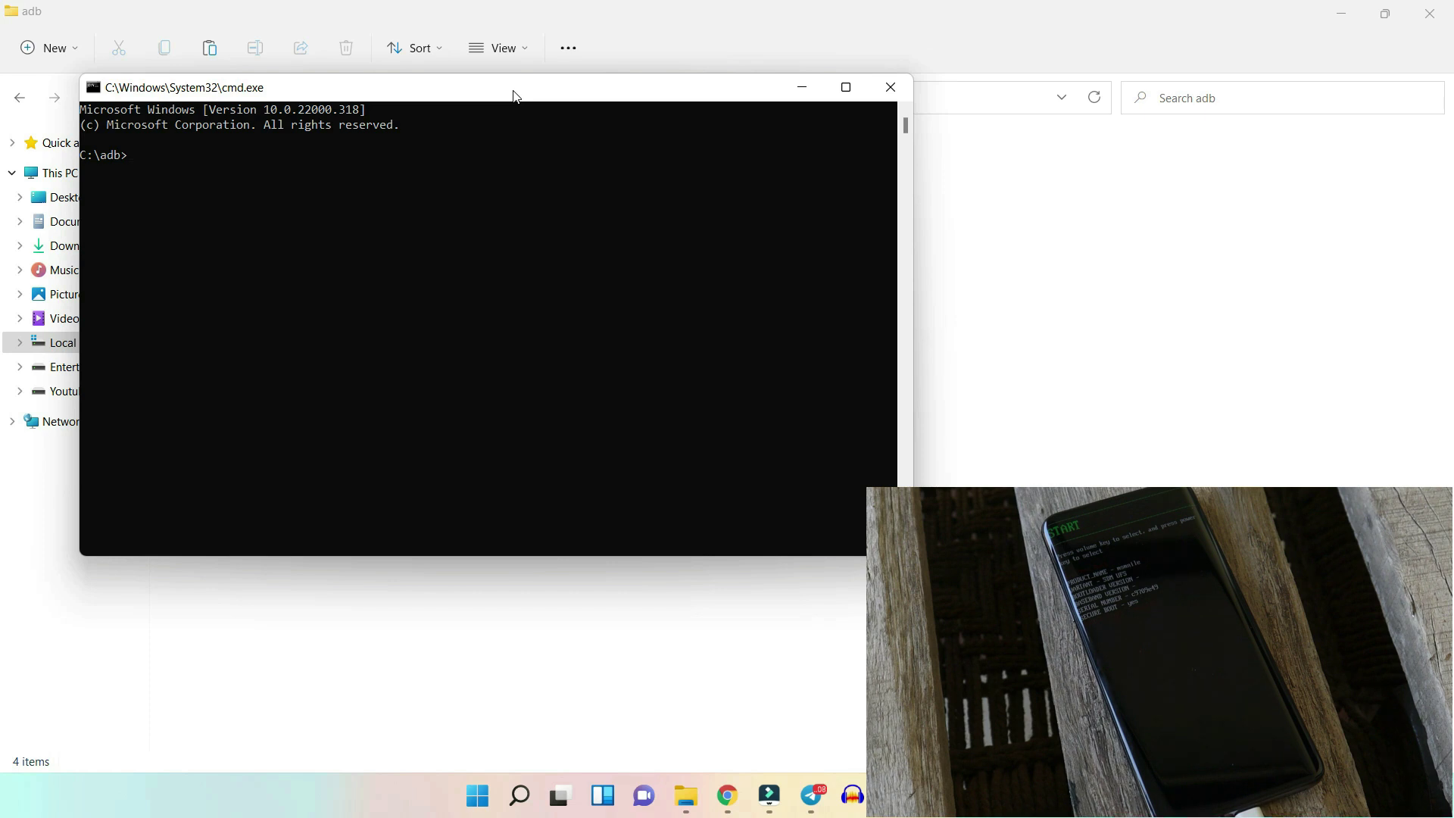
Run fastboot devices at the C:\adb prompt, which lists no devices.
text(astboot devices)
key(Return)
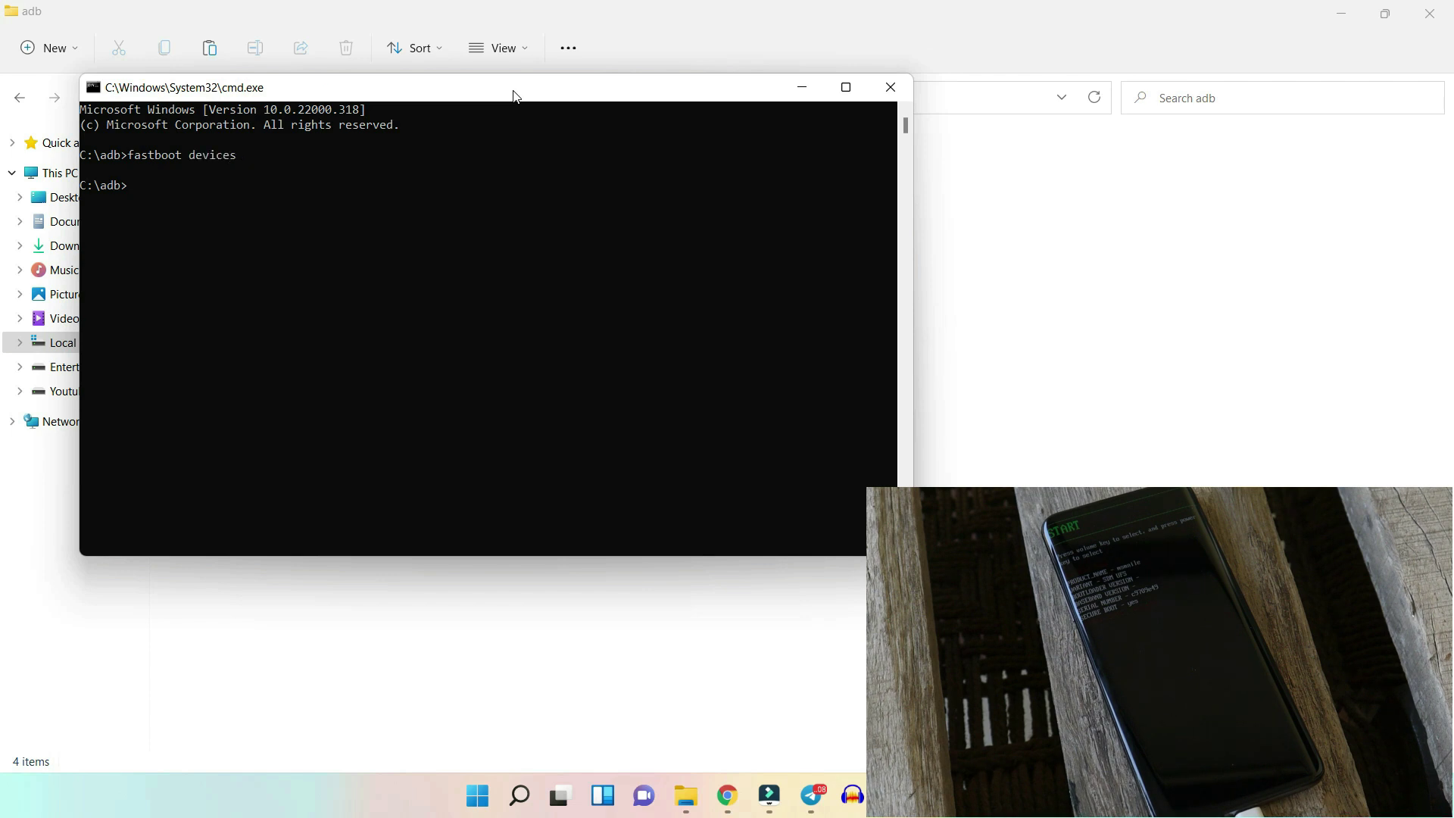